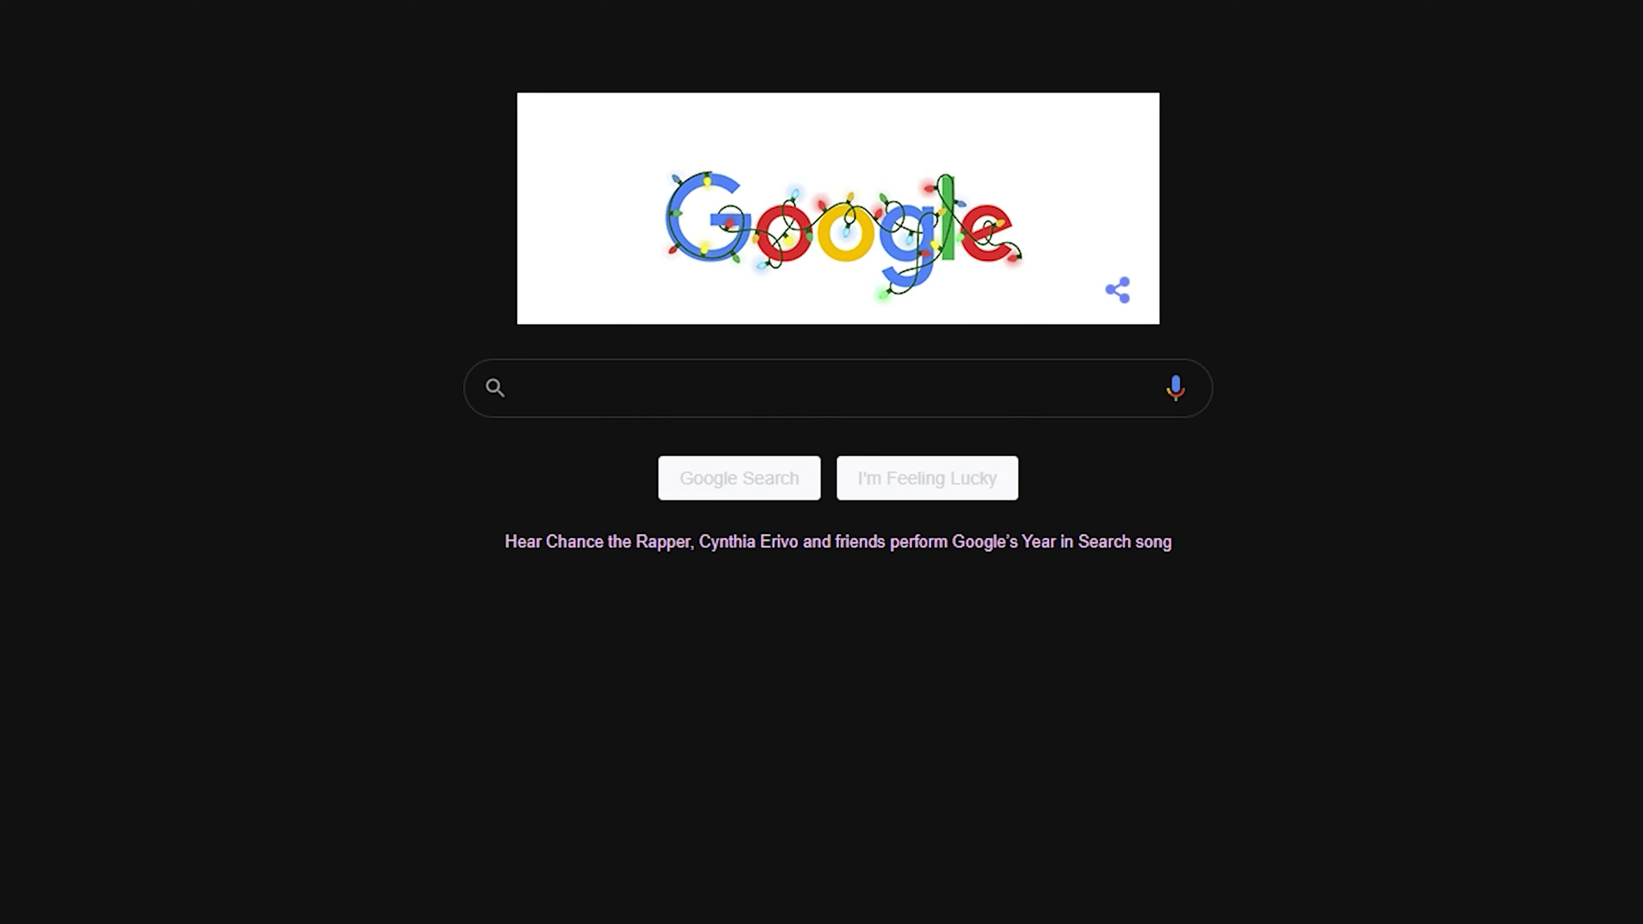
Load asus.com and enter the ASUS Download Center
{"action": "type", "text": "asus"}
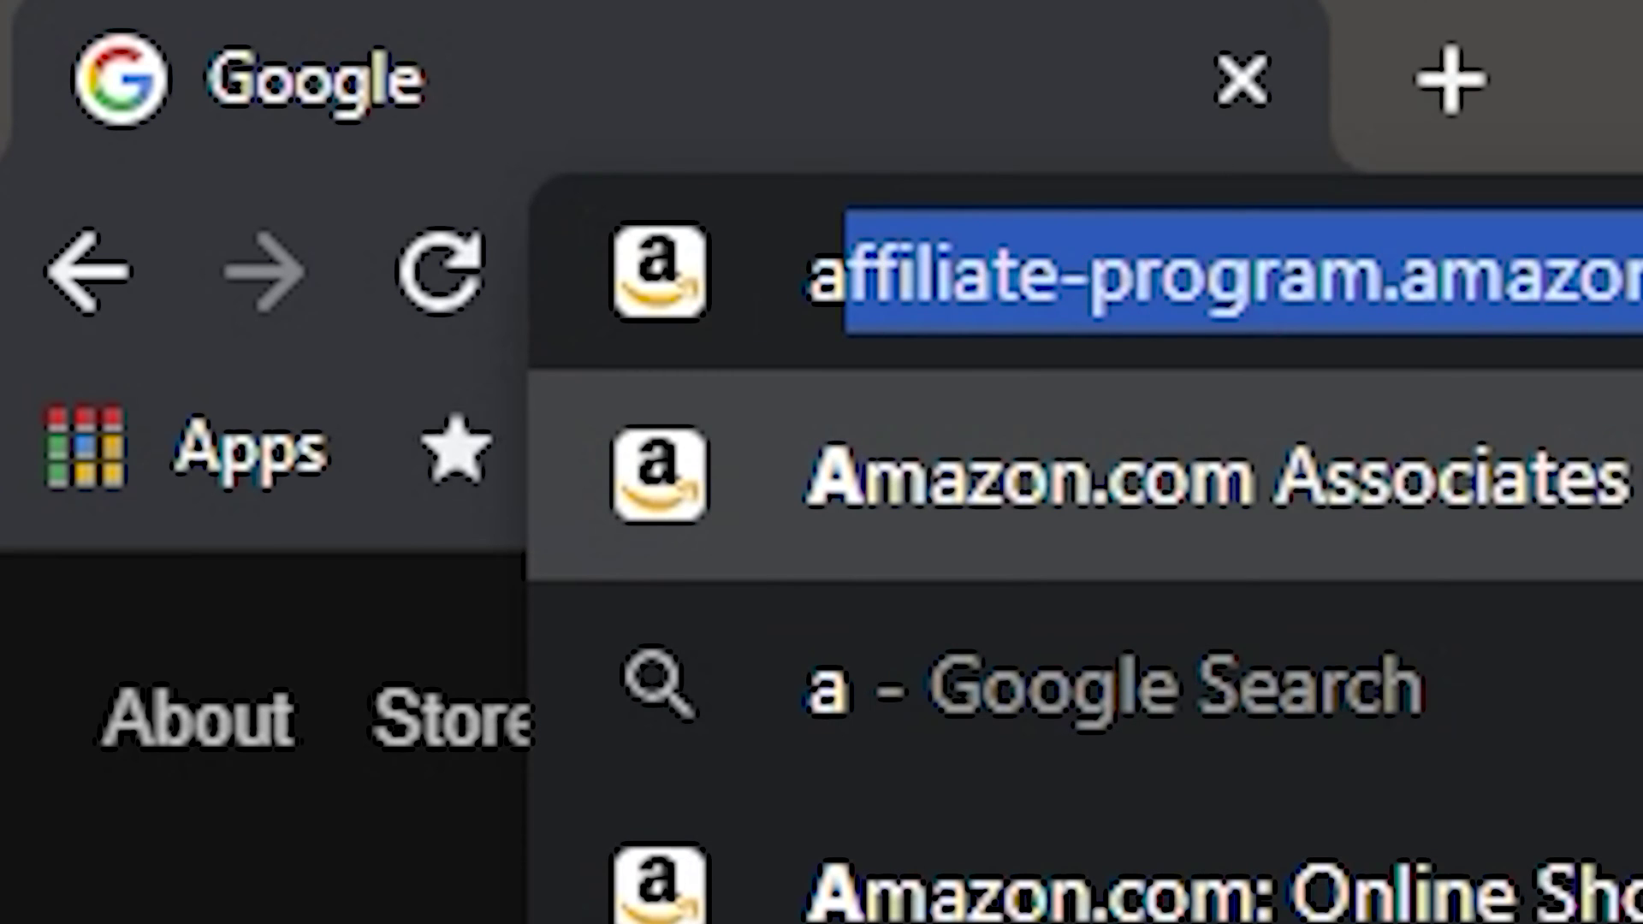
{"action": "type", "text": ".c"}
{"action": "key", "text": "Return"}
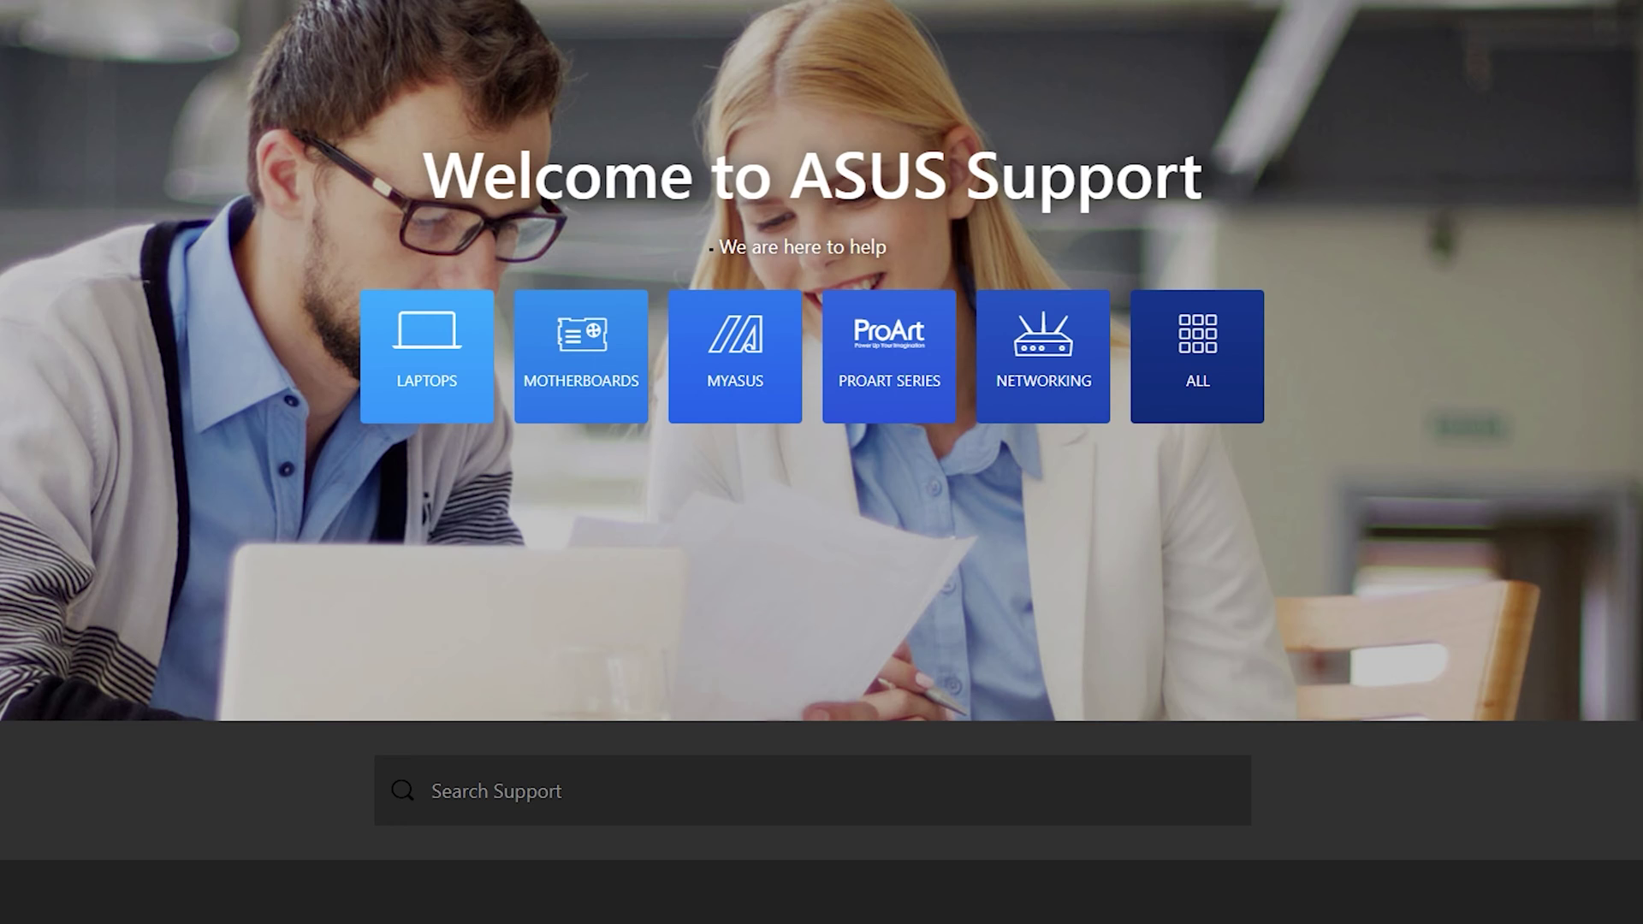
{"action": "scroll", "coordinate": [862, 366], "scroll_direction": "down", "scroll_amount": 6}
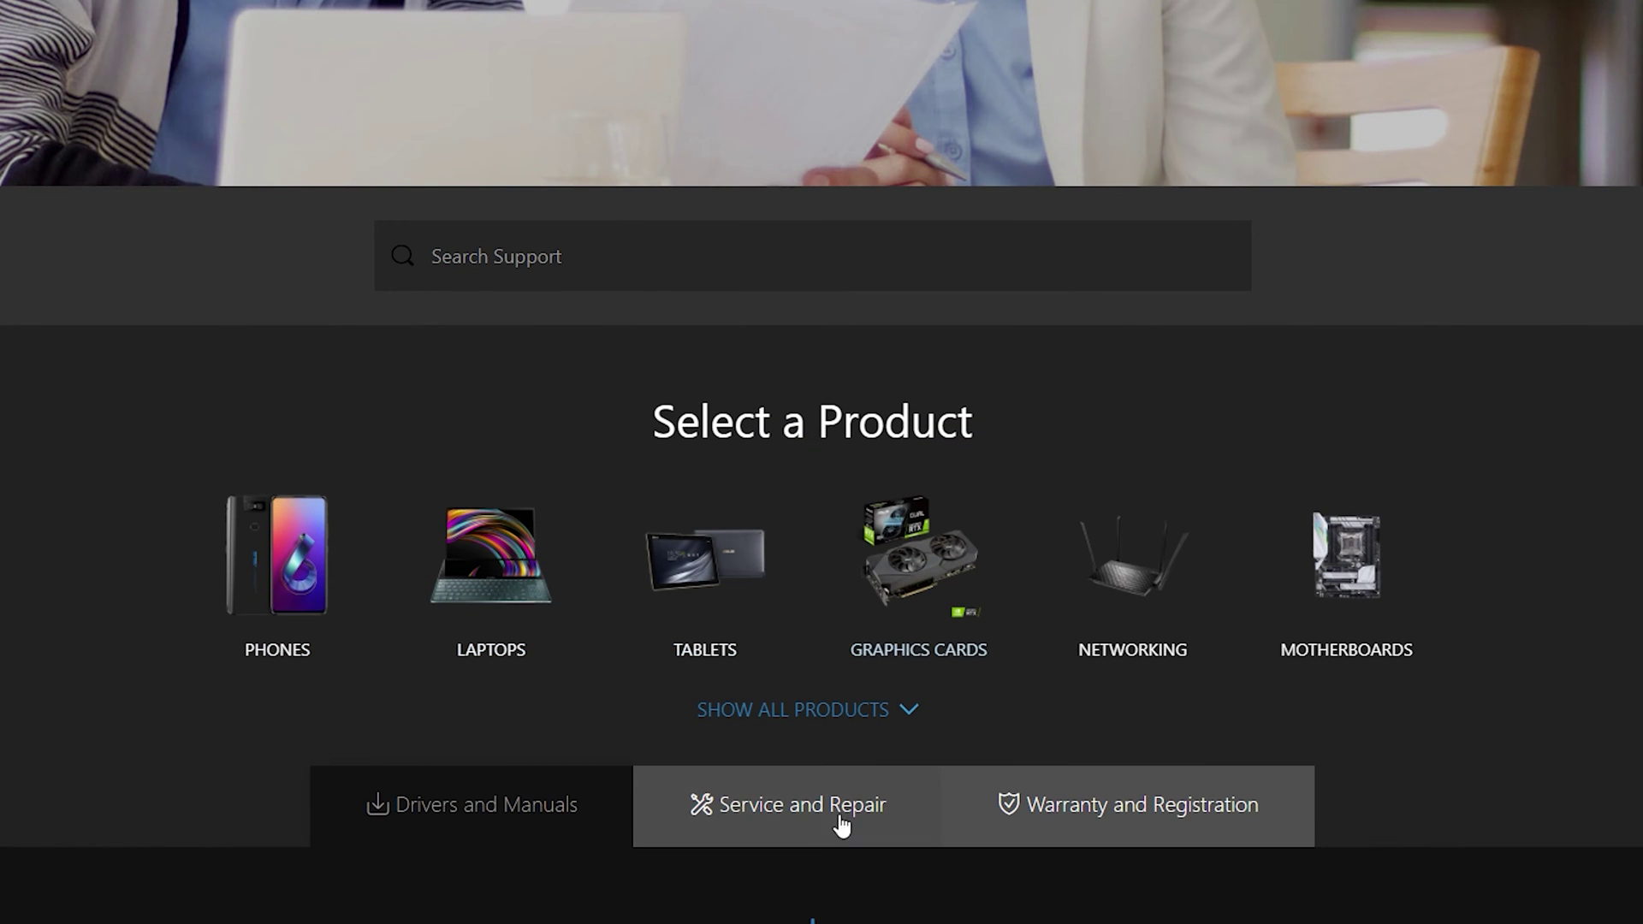
{"action": "scroll", "coordinate": [839, 822], "scroll_direction": "down", "scroll_amount": 7}
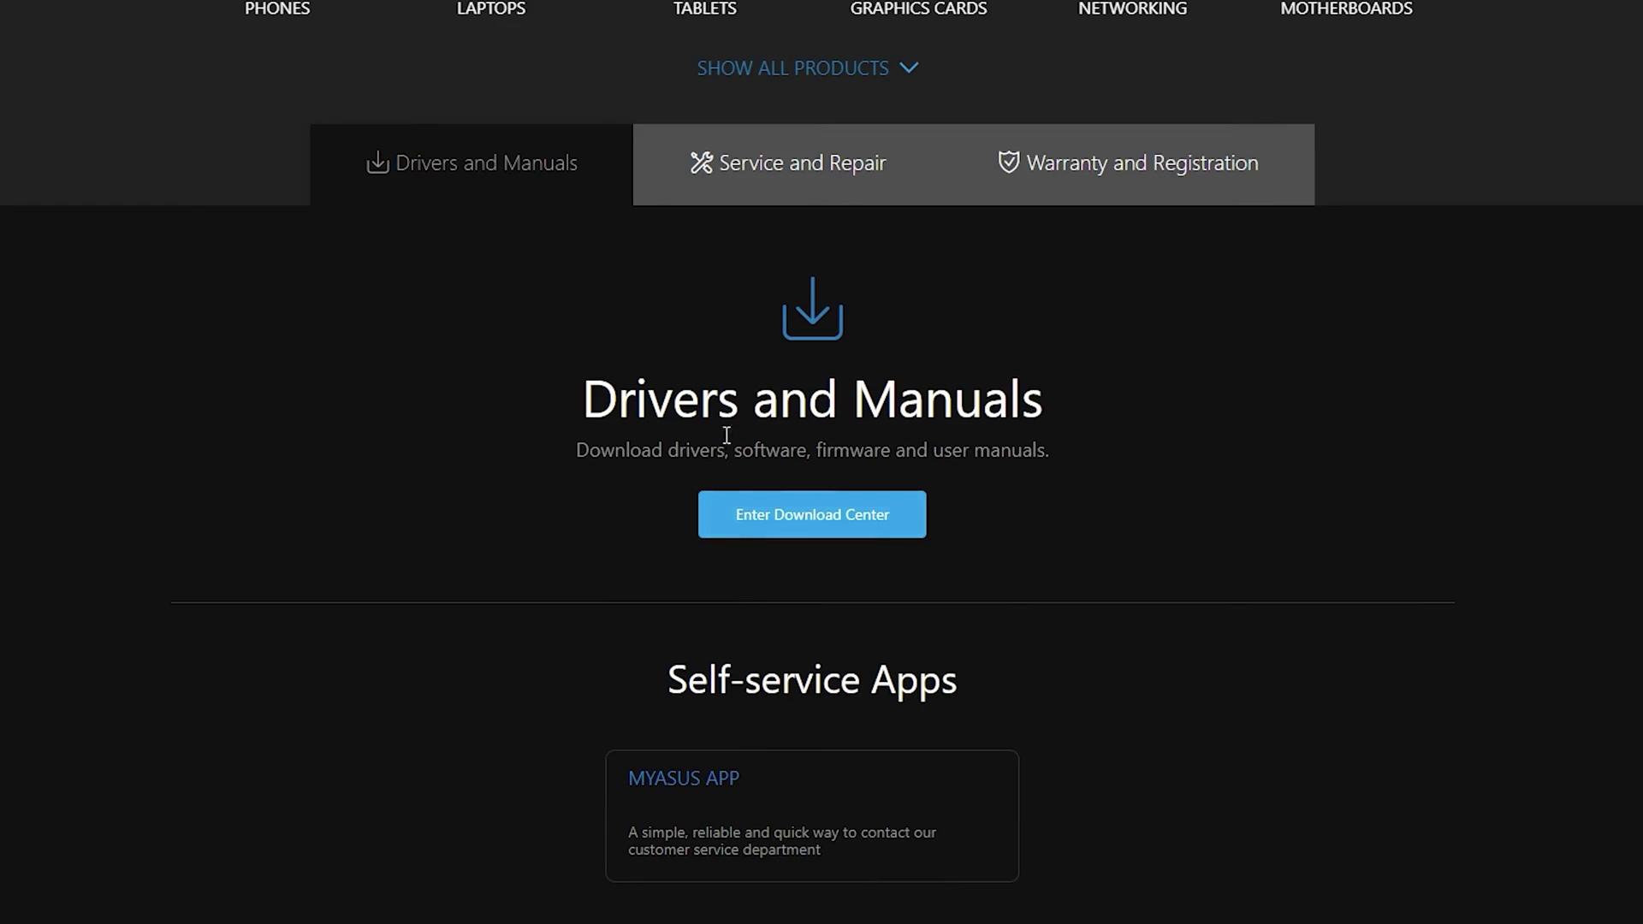
{"action": "left_click", "coordinate": [817, 535]}
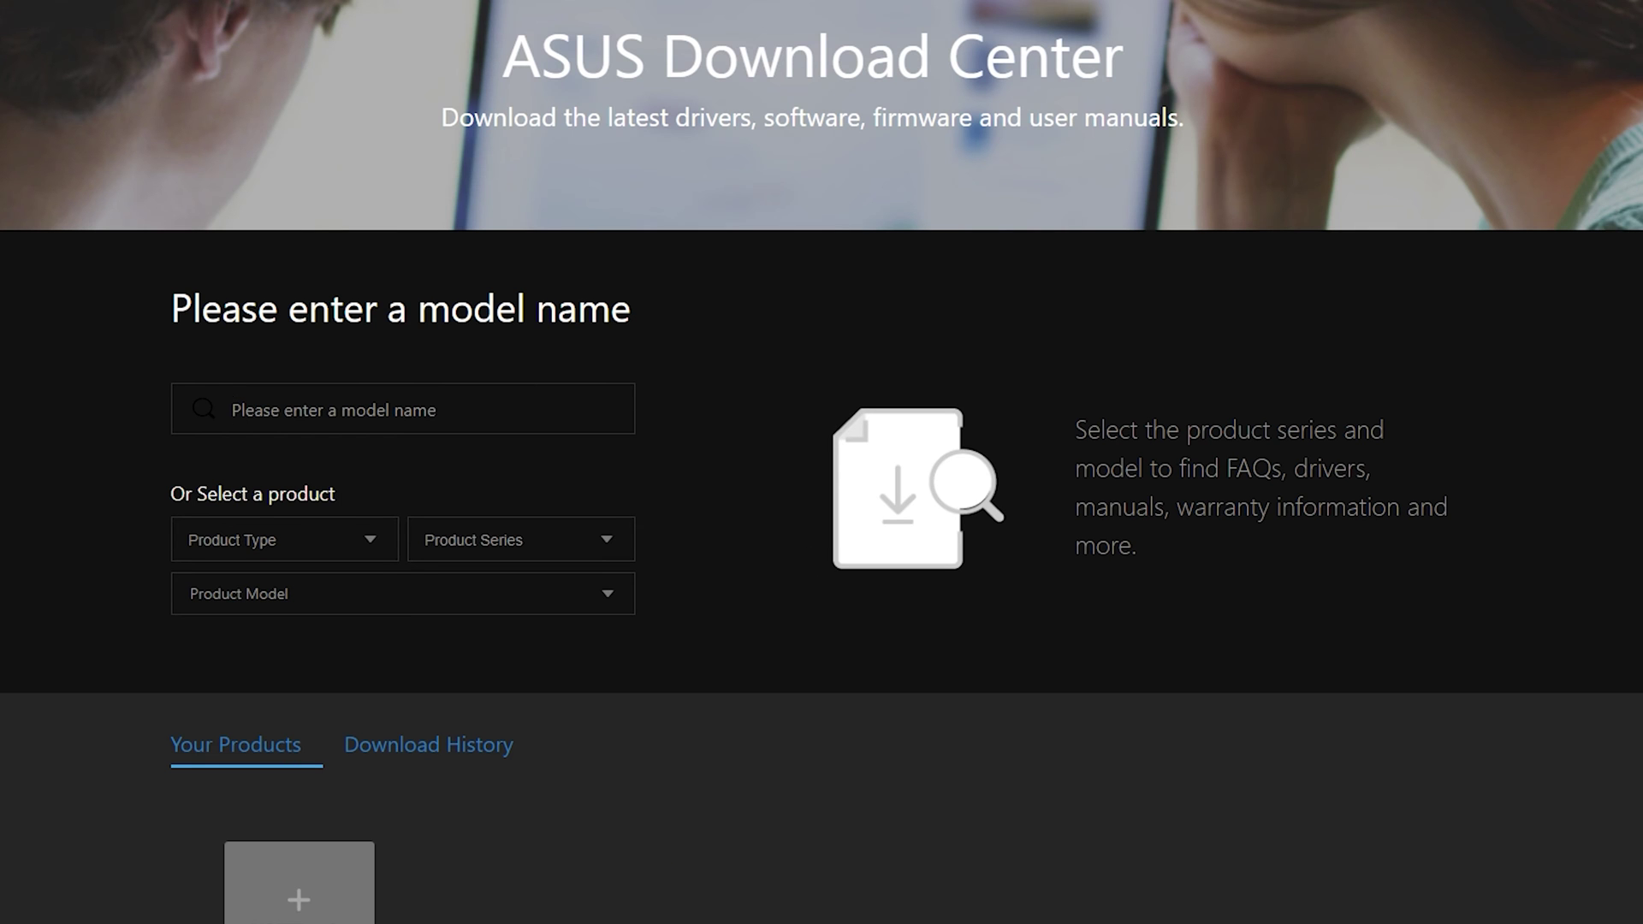
Search 'trx40 e gaming' and open the ROG Strix TRX40-E Gaming Driver & Tools page
{"action": "left_click", "coordinate": [342, 410]}
{"action": "type", "text": "trx40"}
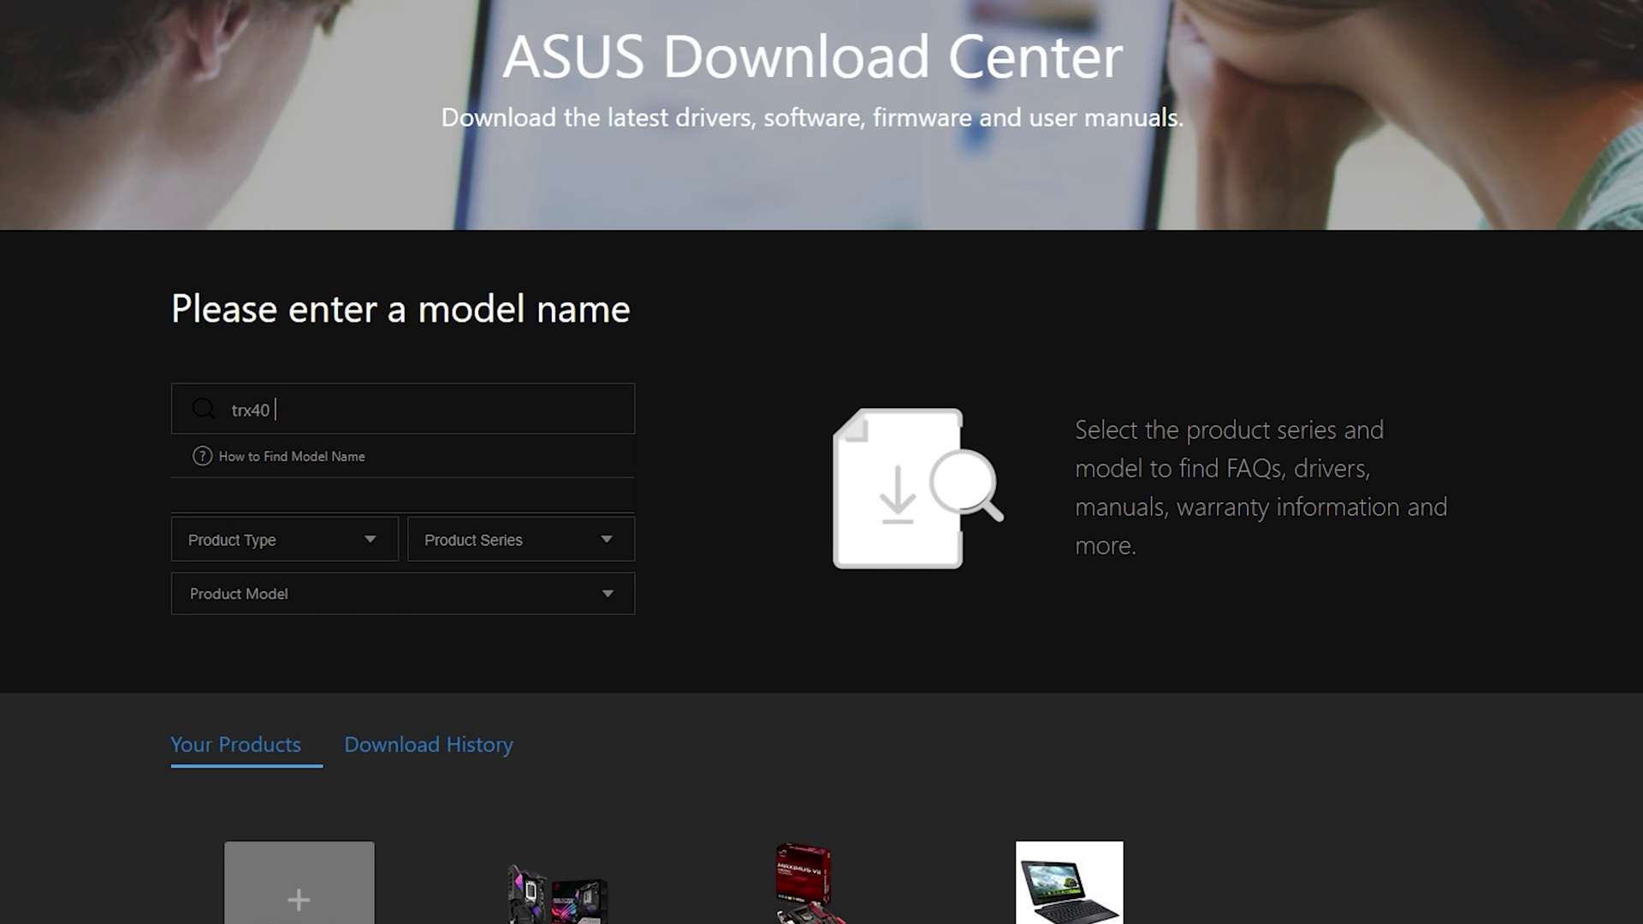
{"action": "type", "text": " e gami"}
{"action": "type", "text": "m"}
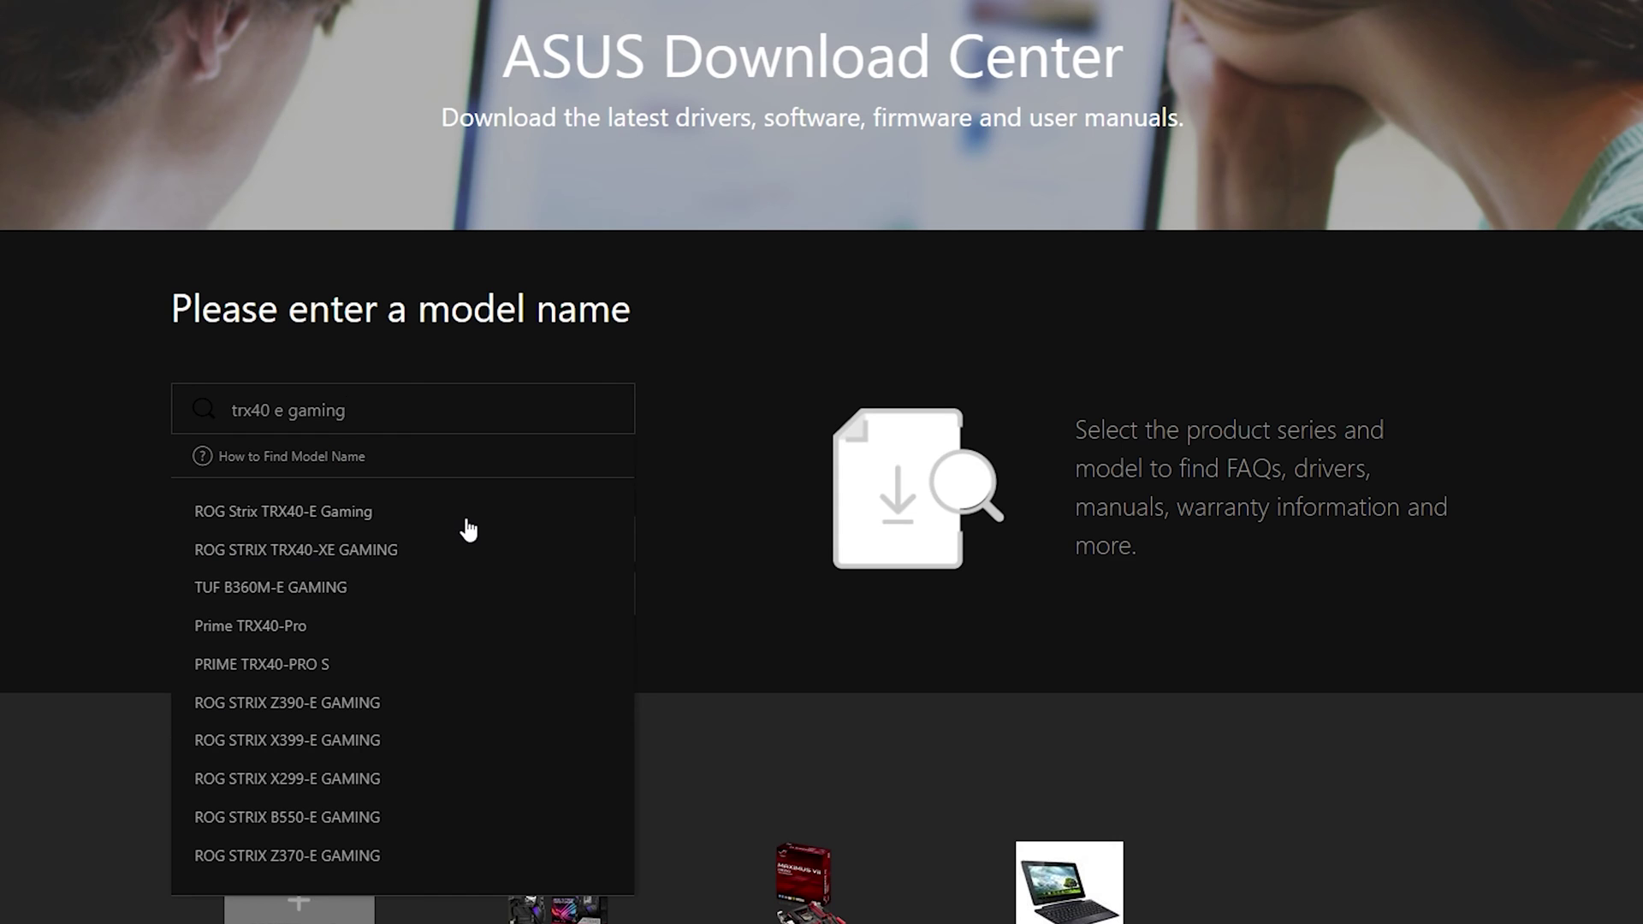
{"action": "left_click", "coordinate": [468, 526]}
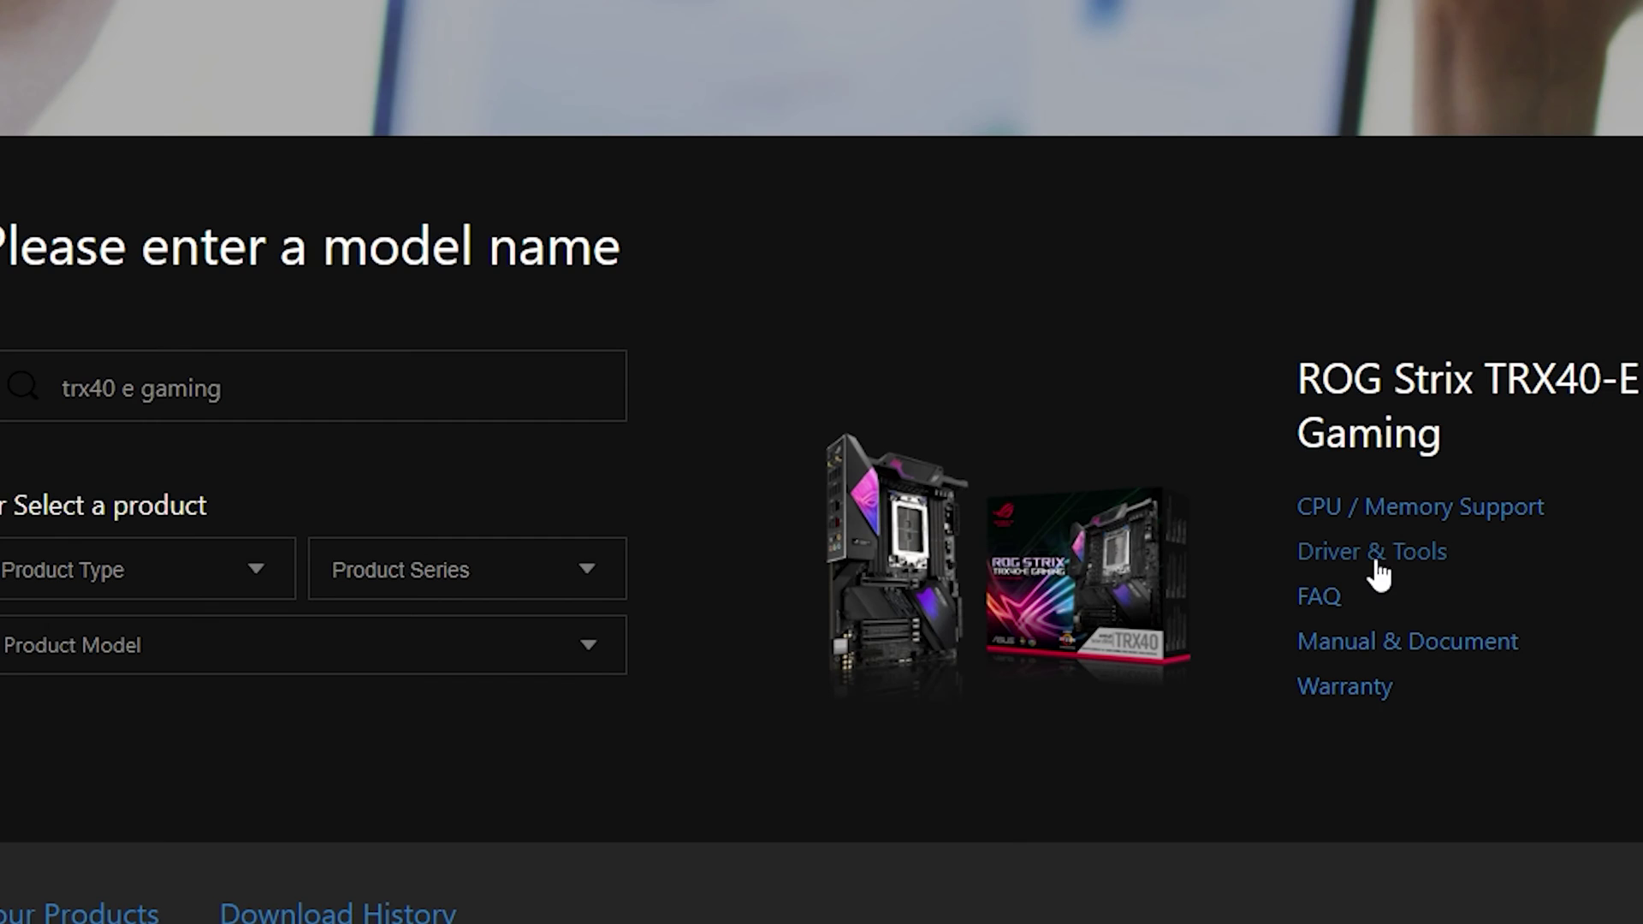
{"action": "left_click", "coordinate": [1167, 526]}
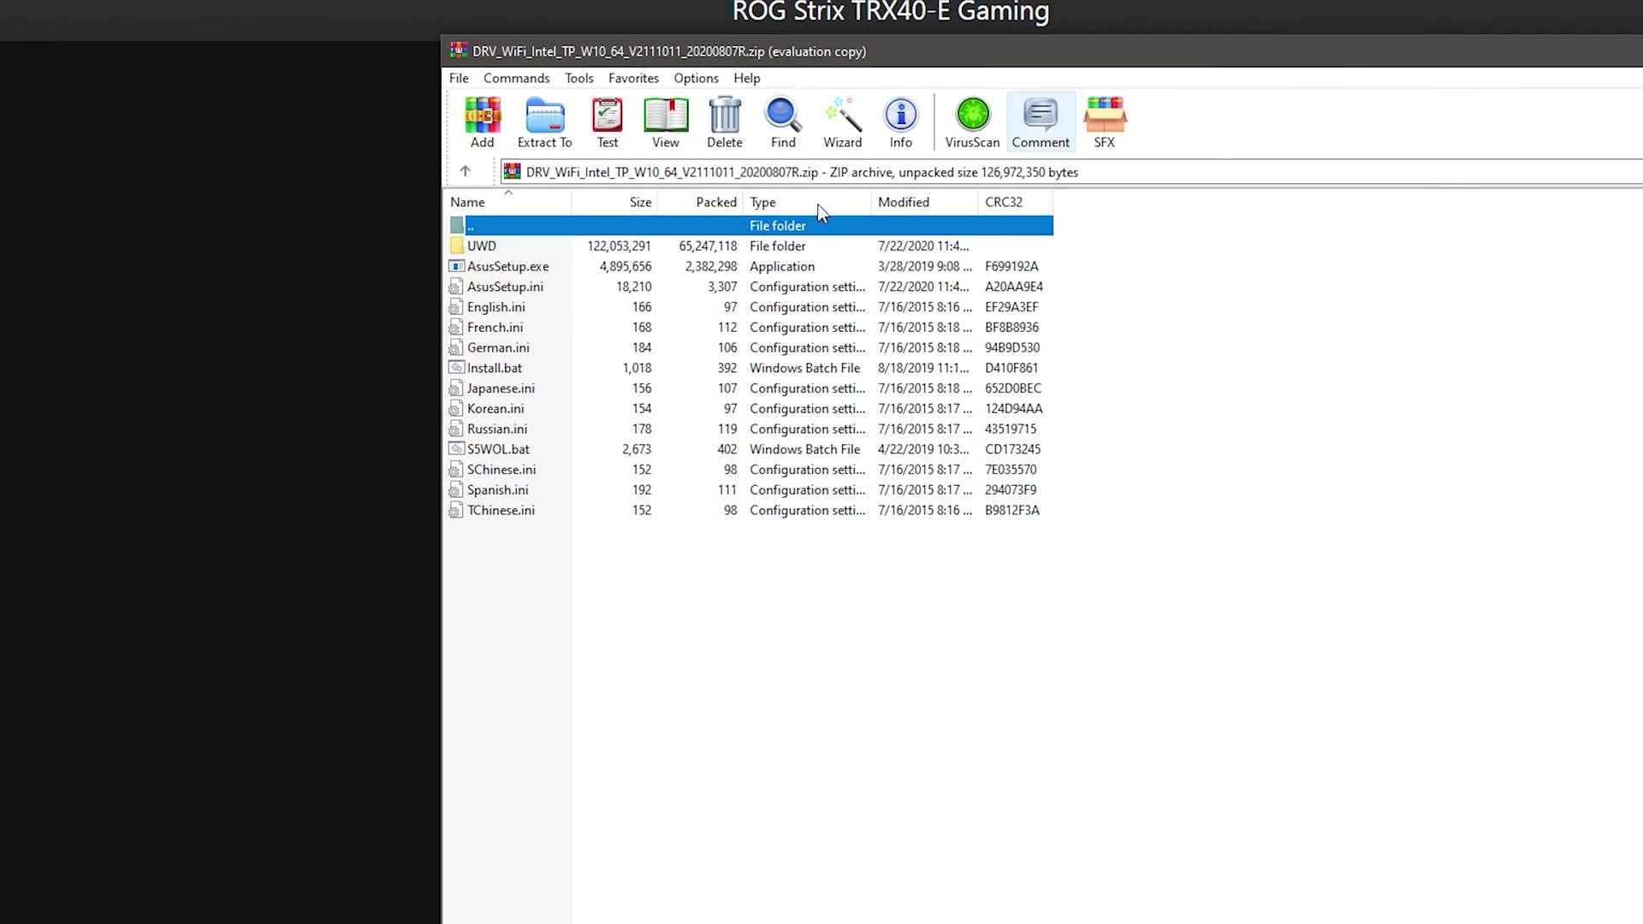
Run the Wi-Fi driver's AsusSetup.exe from the archive and approve the UAC prompt
{"action": "left_click", "coordinate": [488, 269]}
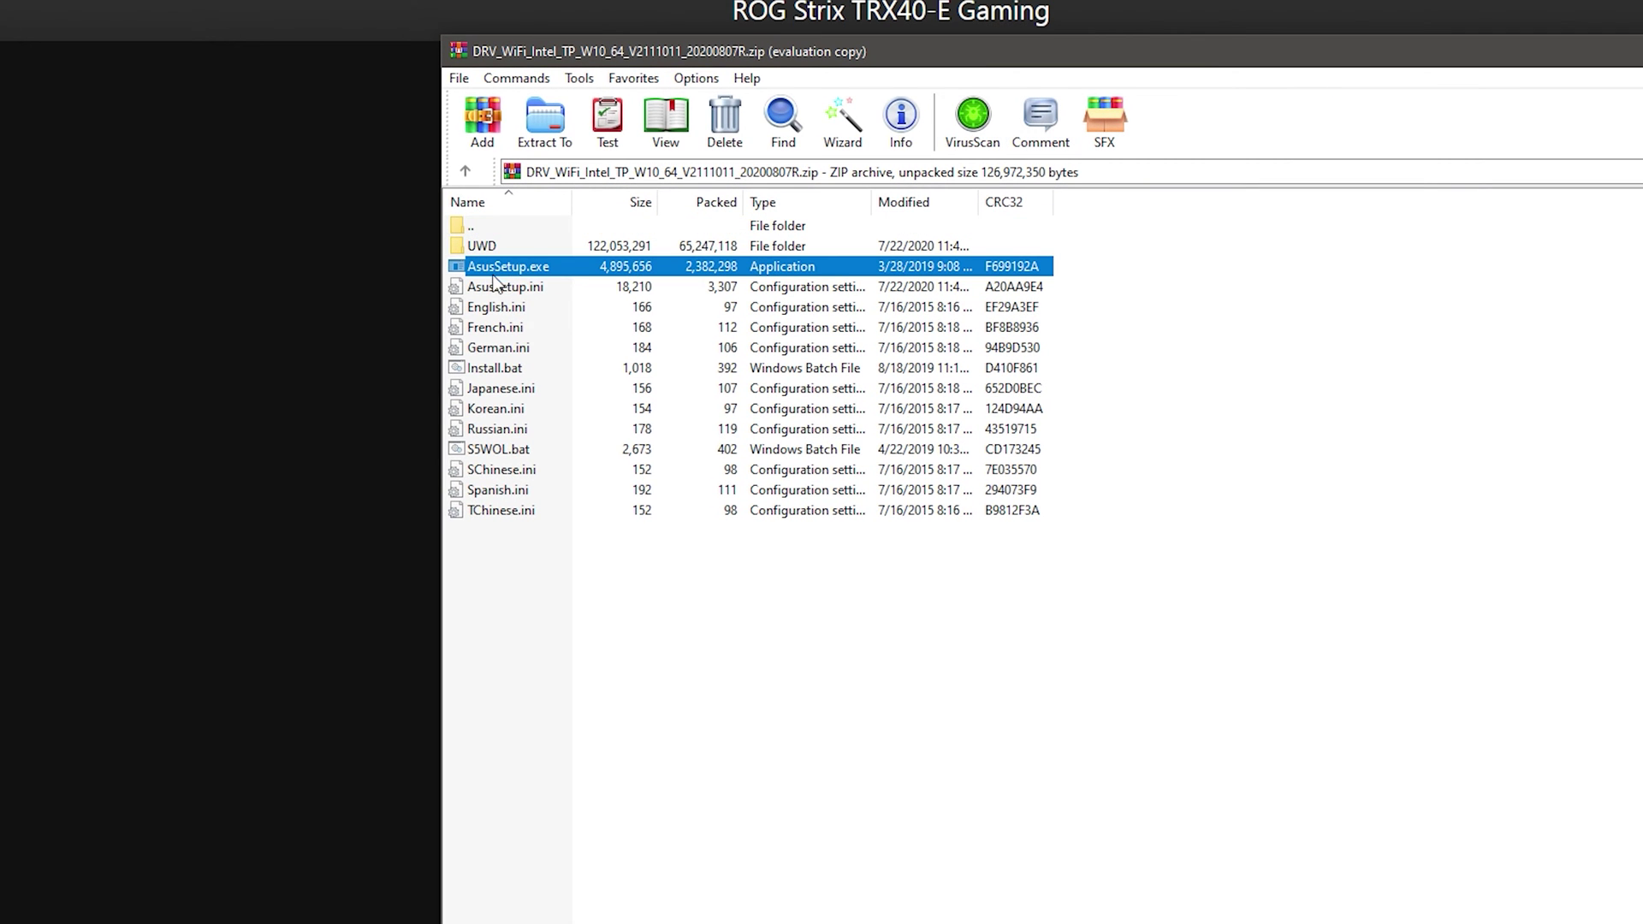
{"action": "double_click", "coordinate": [572, 267]}
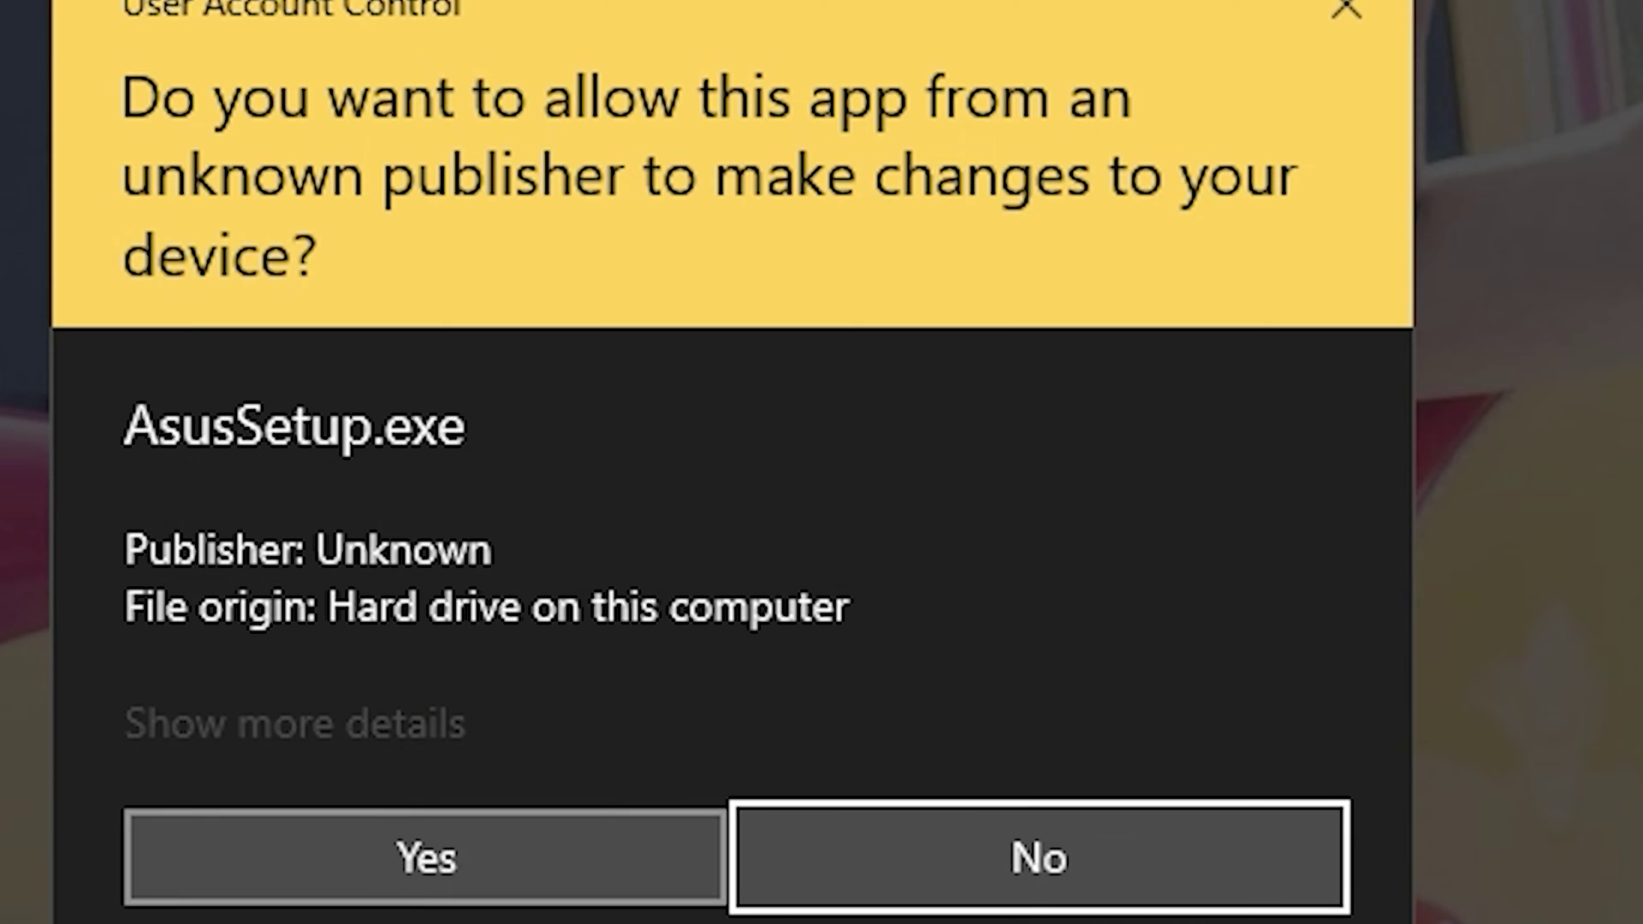
{"action": "left_click", "coordinate": [1455, 777]}
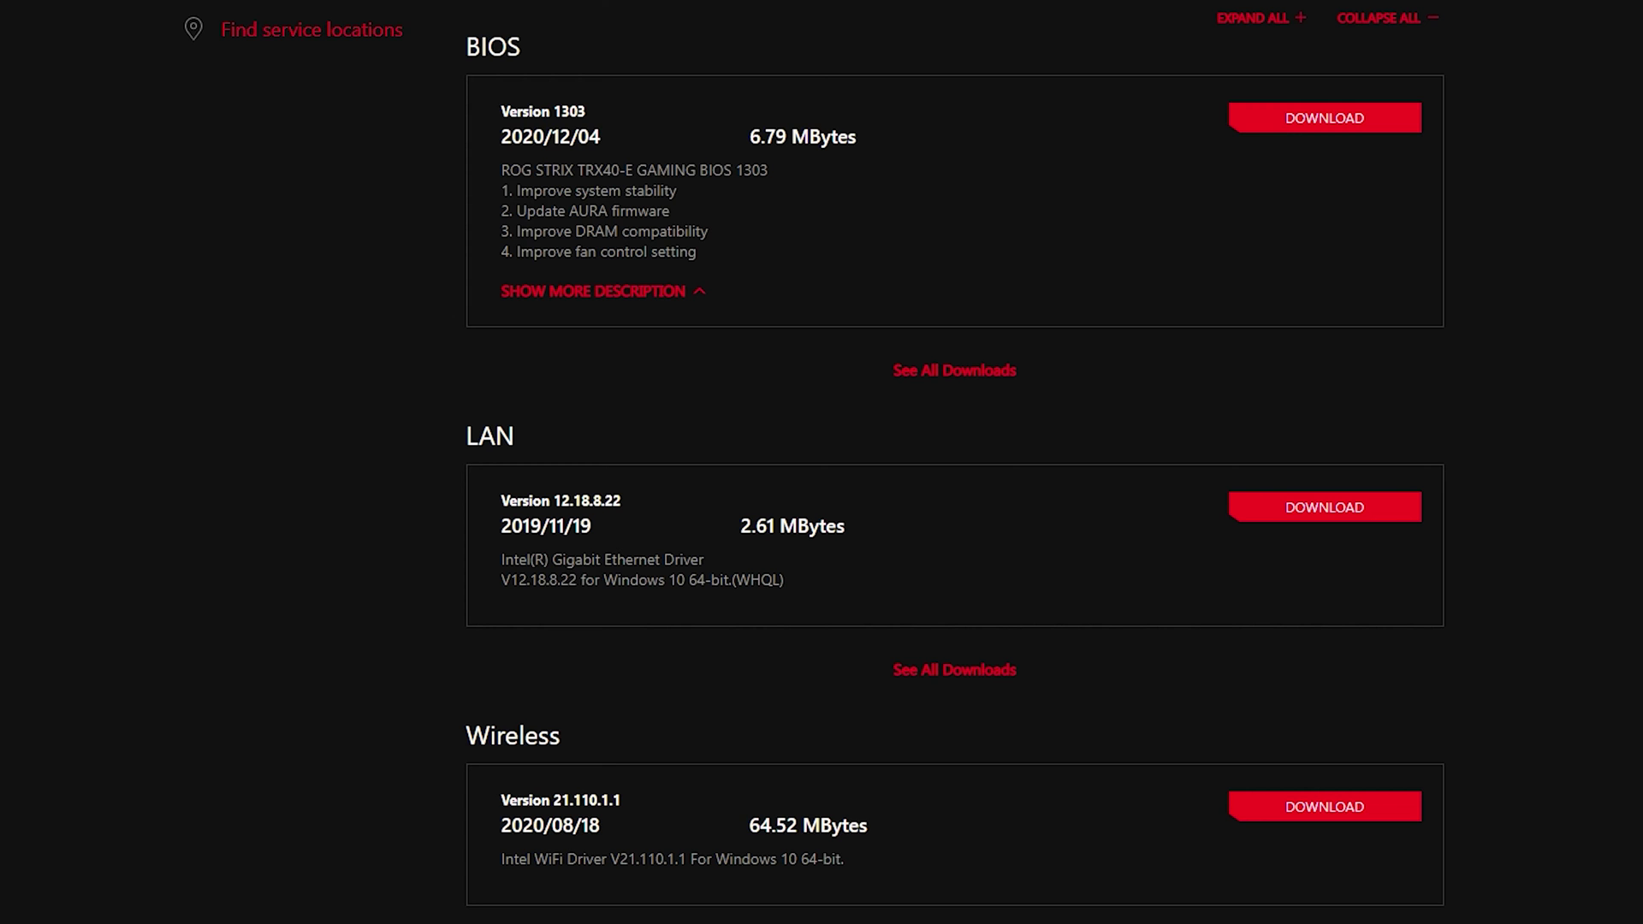
Download the Intel Bluetooth driver 21.110.0.3 (Windows 10 64-bit) and open the zip
{"action": "scroll", "coordinate": [680, 805], "scroll_direction": "down", "scroll_amount": 4}
{"action": "scroll", "coordinate": [699, 704], "scroll_direction": "down", "scroll_amount": 4}
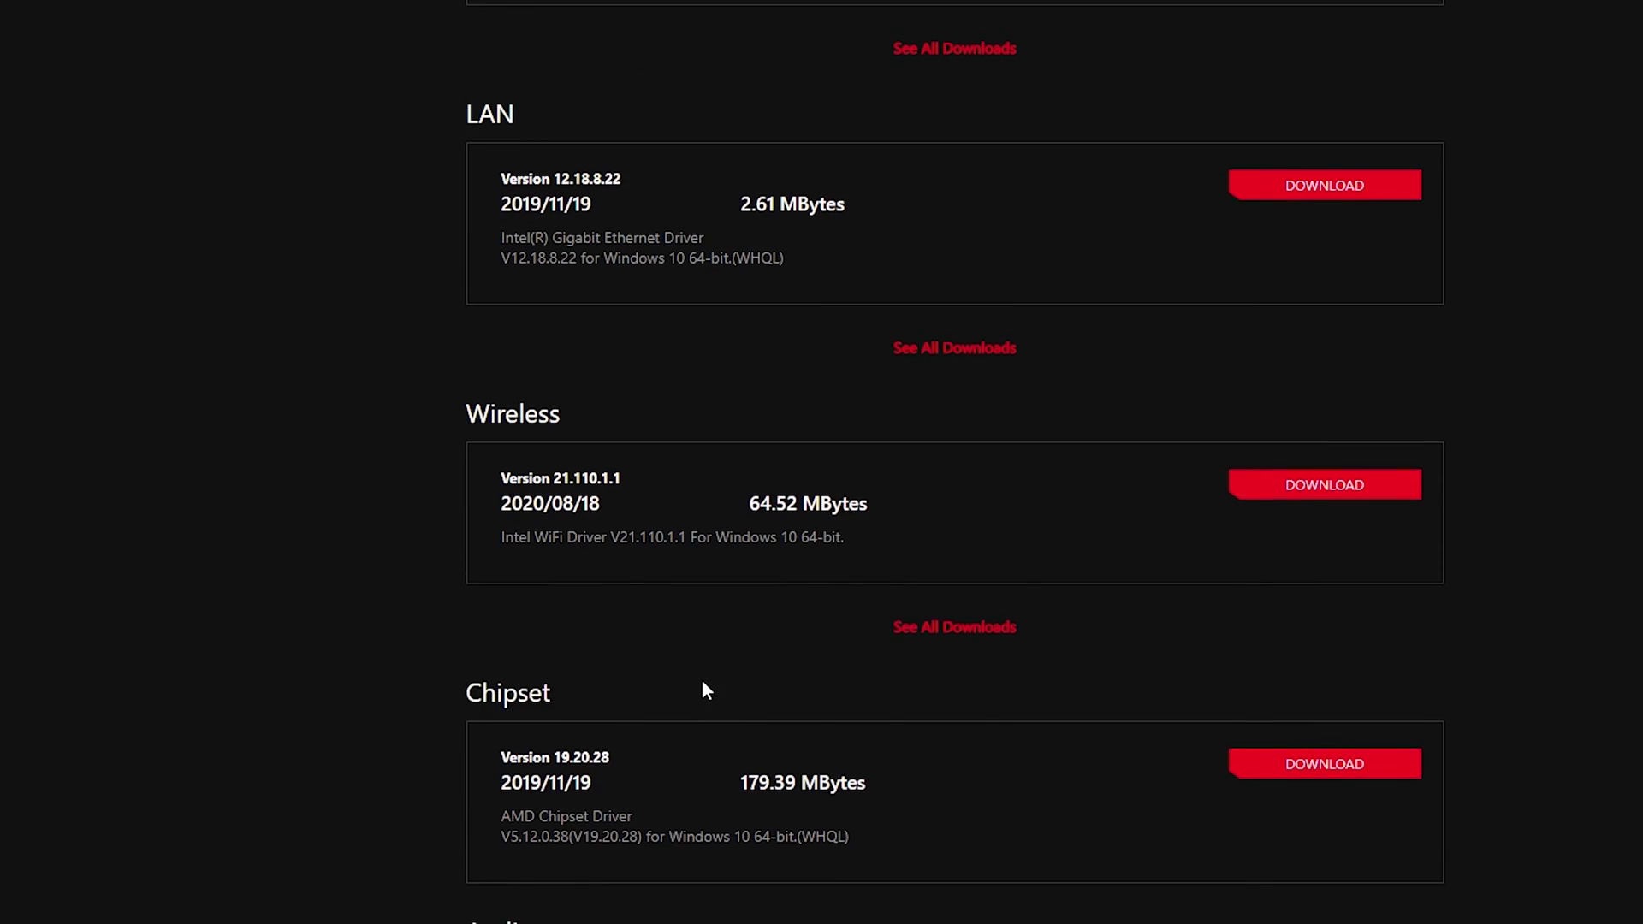
{"action": "scroll", "coordinate": [712, 693], "scroll_direction": "down", "scroll_amount": 6}
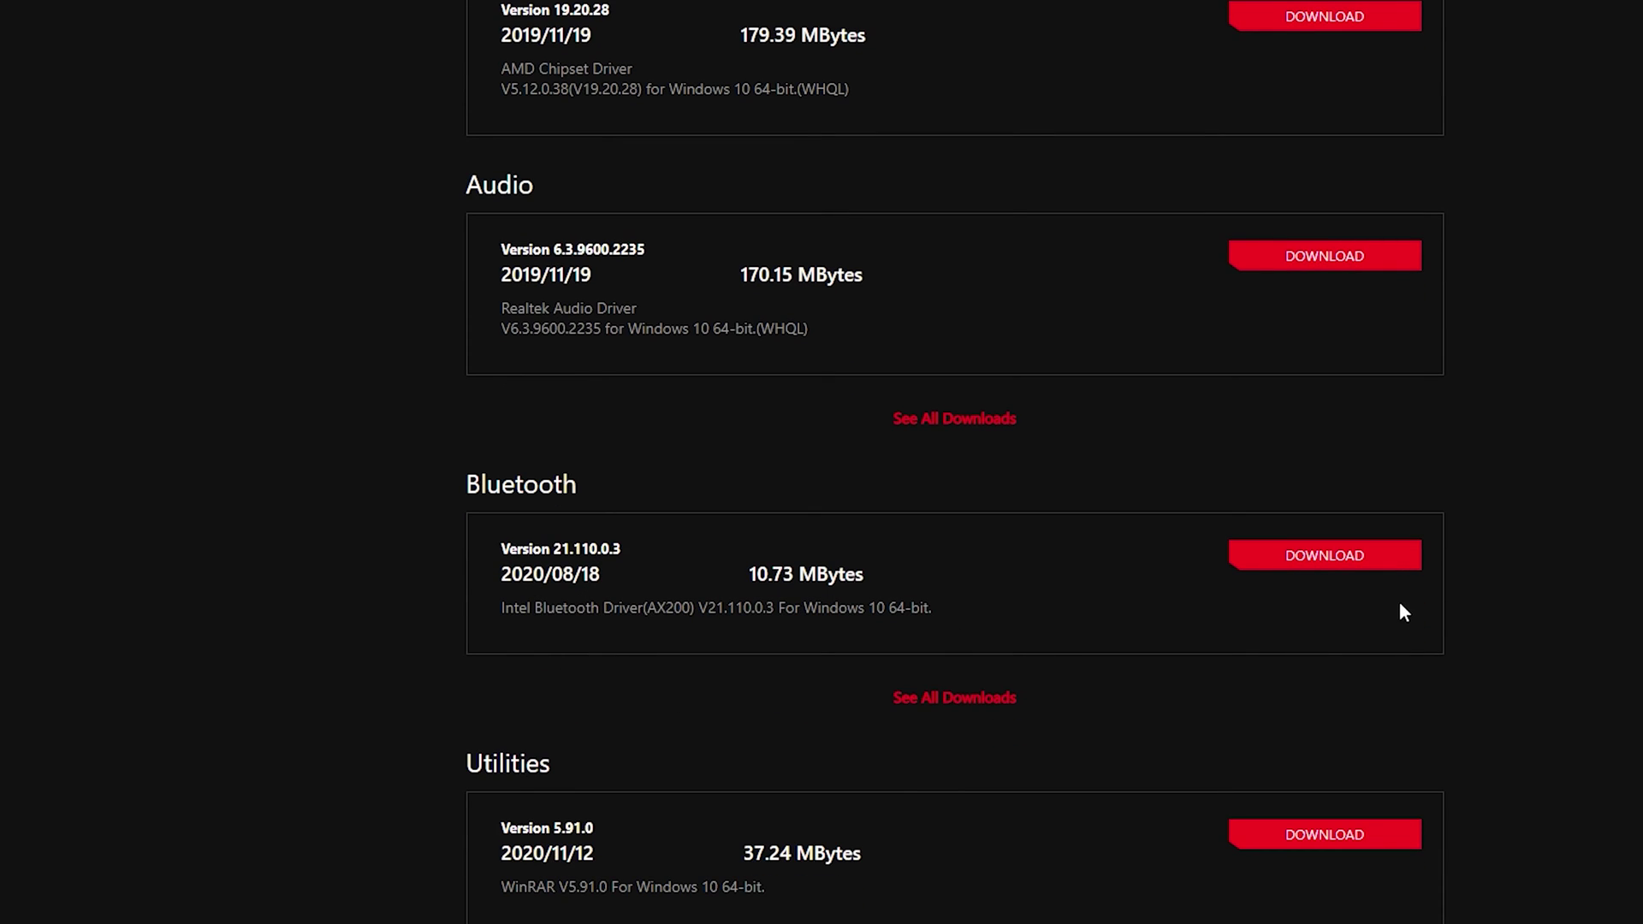
{"action": "left_click", "coordinate": [1395, 561]}
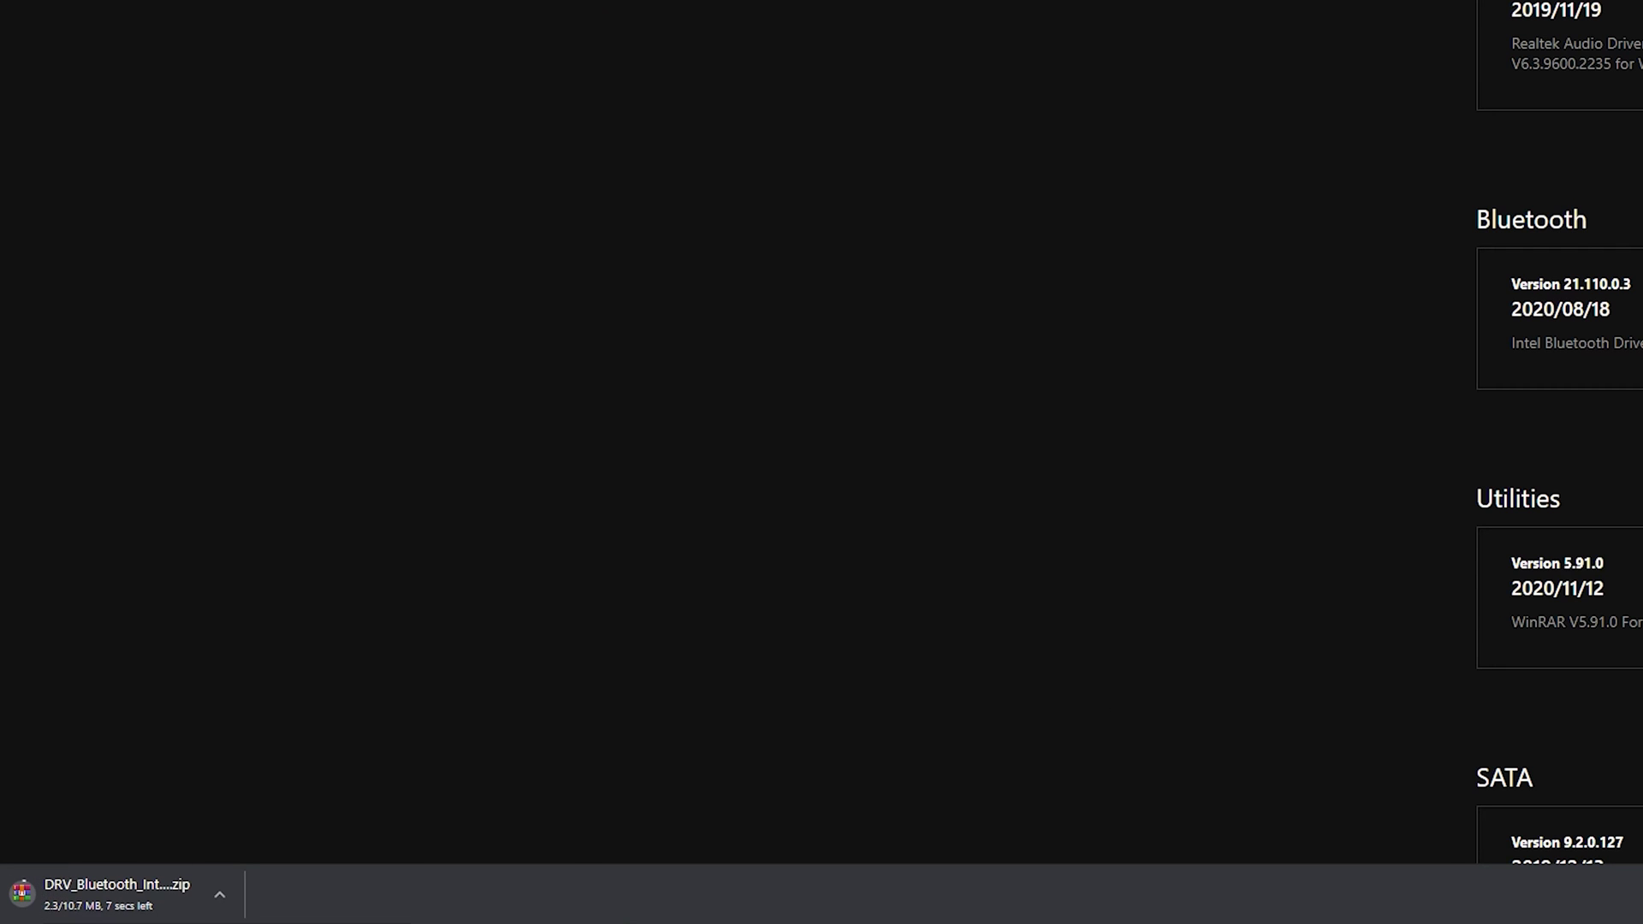
{"action": "left_click", "coordinate": [131, 904]}
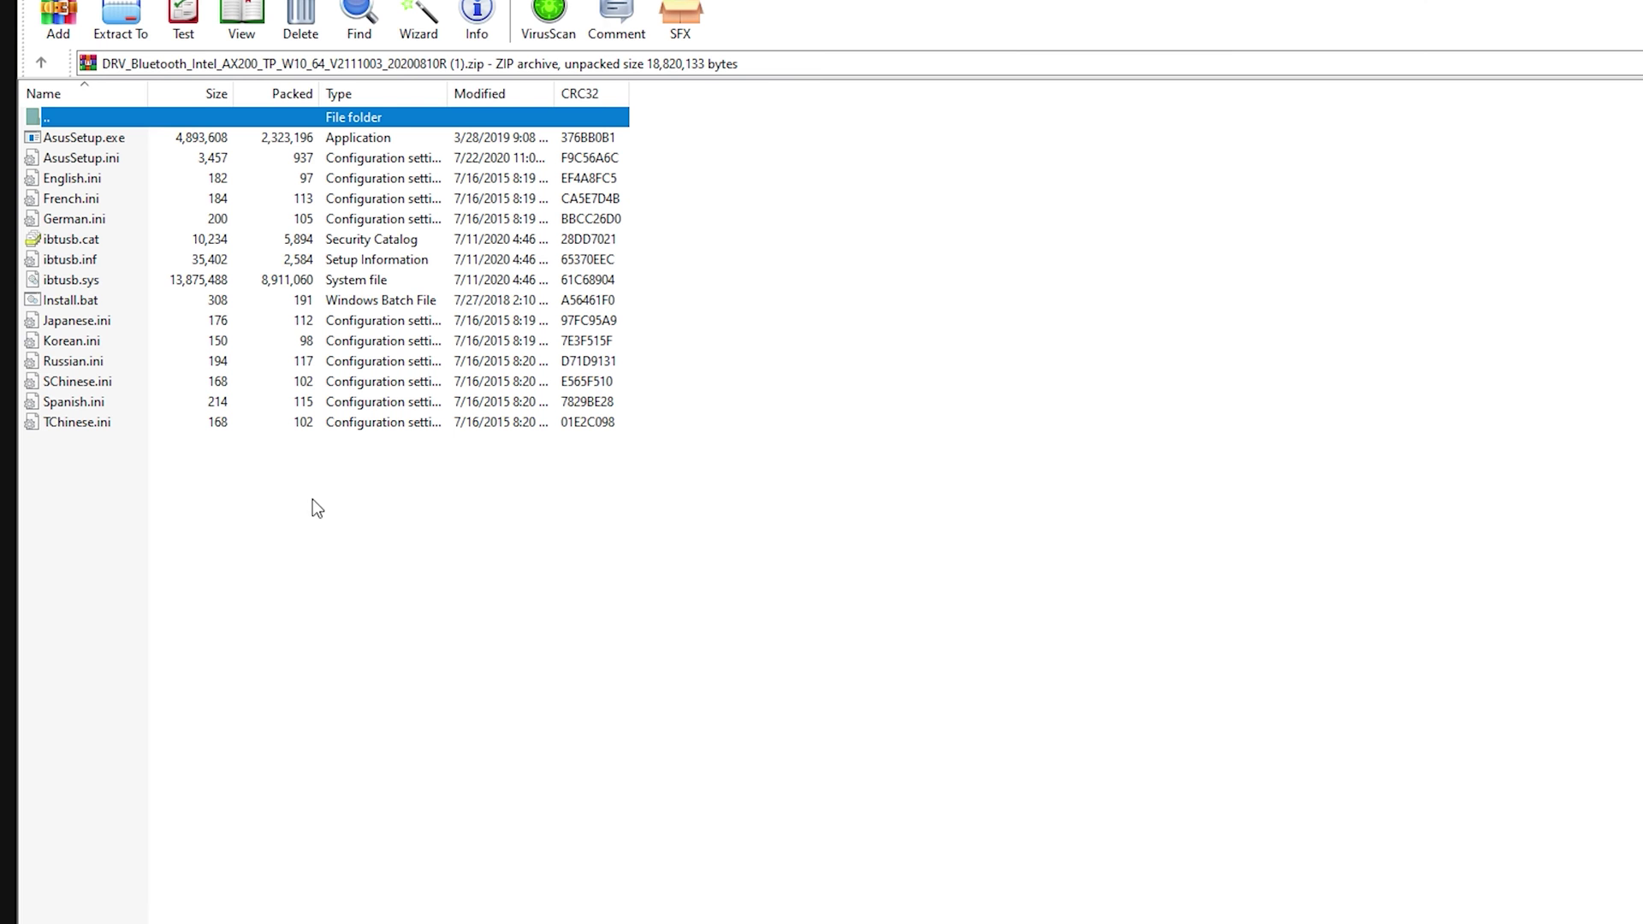
Run the Bluetooth archive's AsusSetup.exe with UAC approval, then begin extracting the archive
{"action": "left_click", "coordinate": [134, 145]}
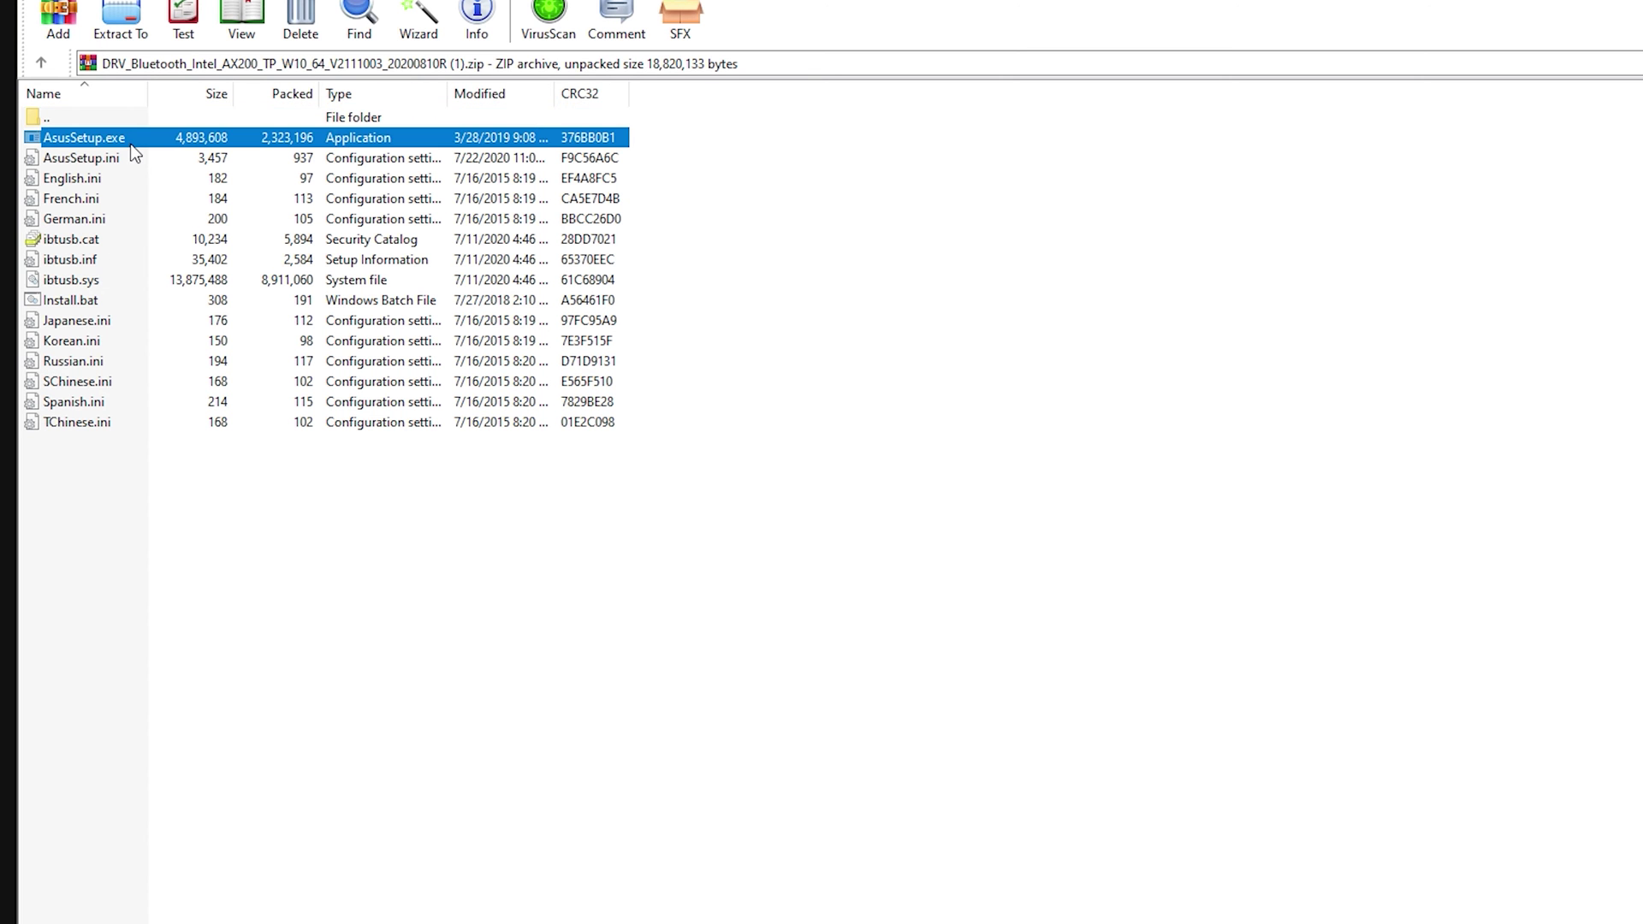
{"action": "double_click", "coordinate": [135, 145]}
{"action": "left_click", "coordinate": [931, 778]}
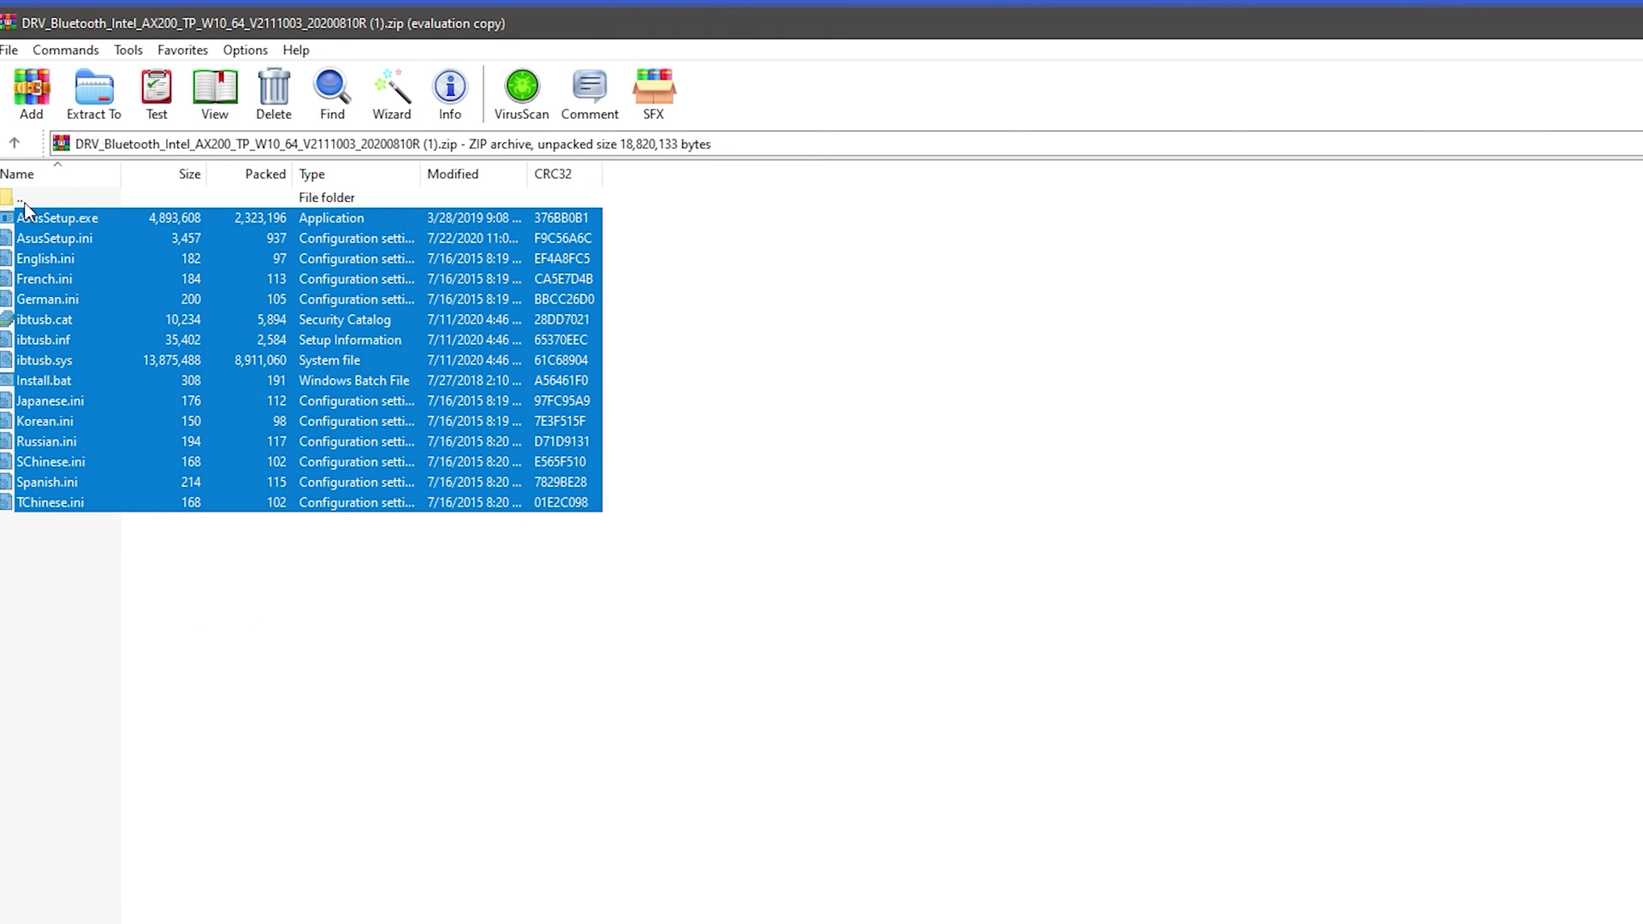
{"action": "left_click", "coordinate": [104, 119]}
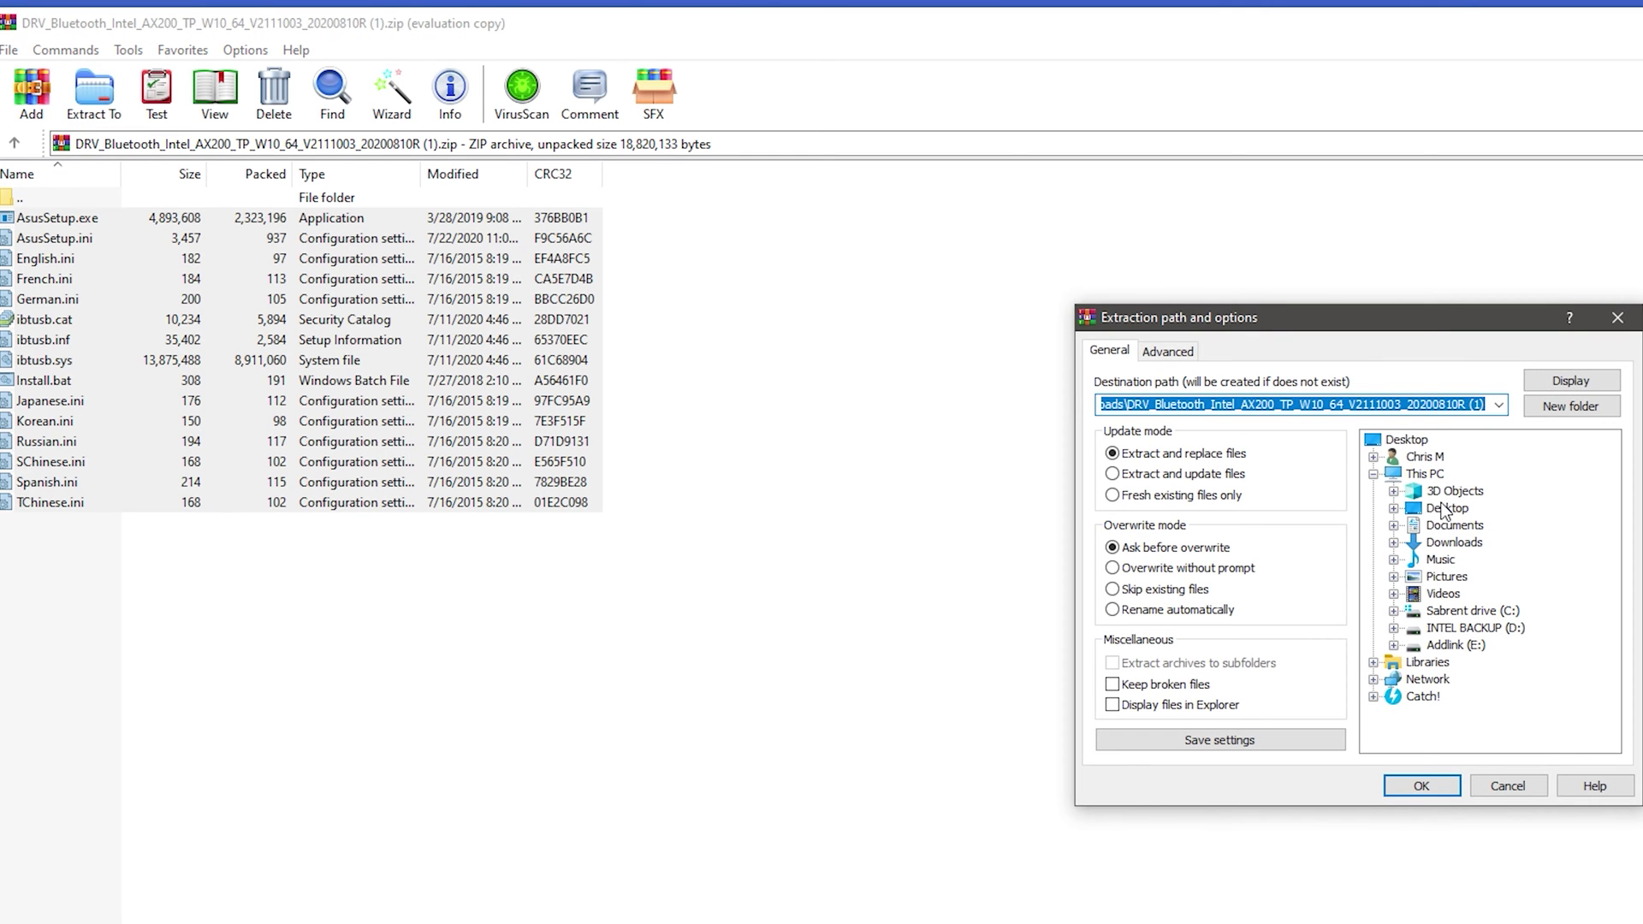
Extract the Bluetooth driver files into a new Desktop\bluetooth folder
{"action": "left_click", "coordinate": [1444, 508]}
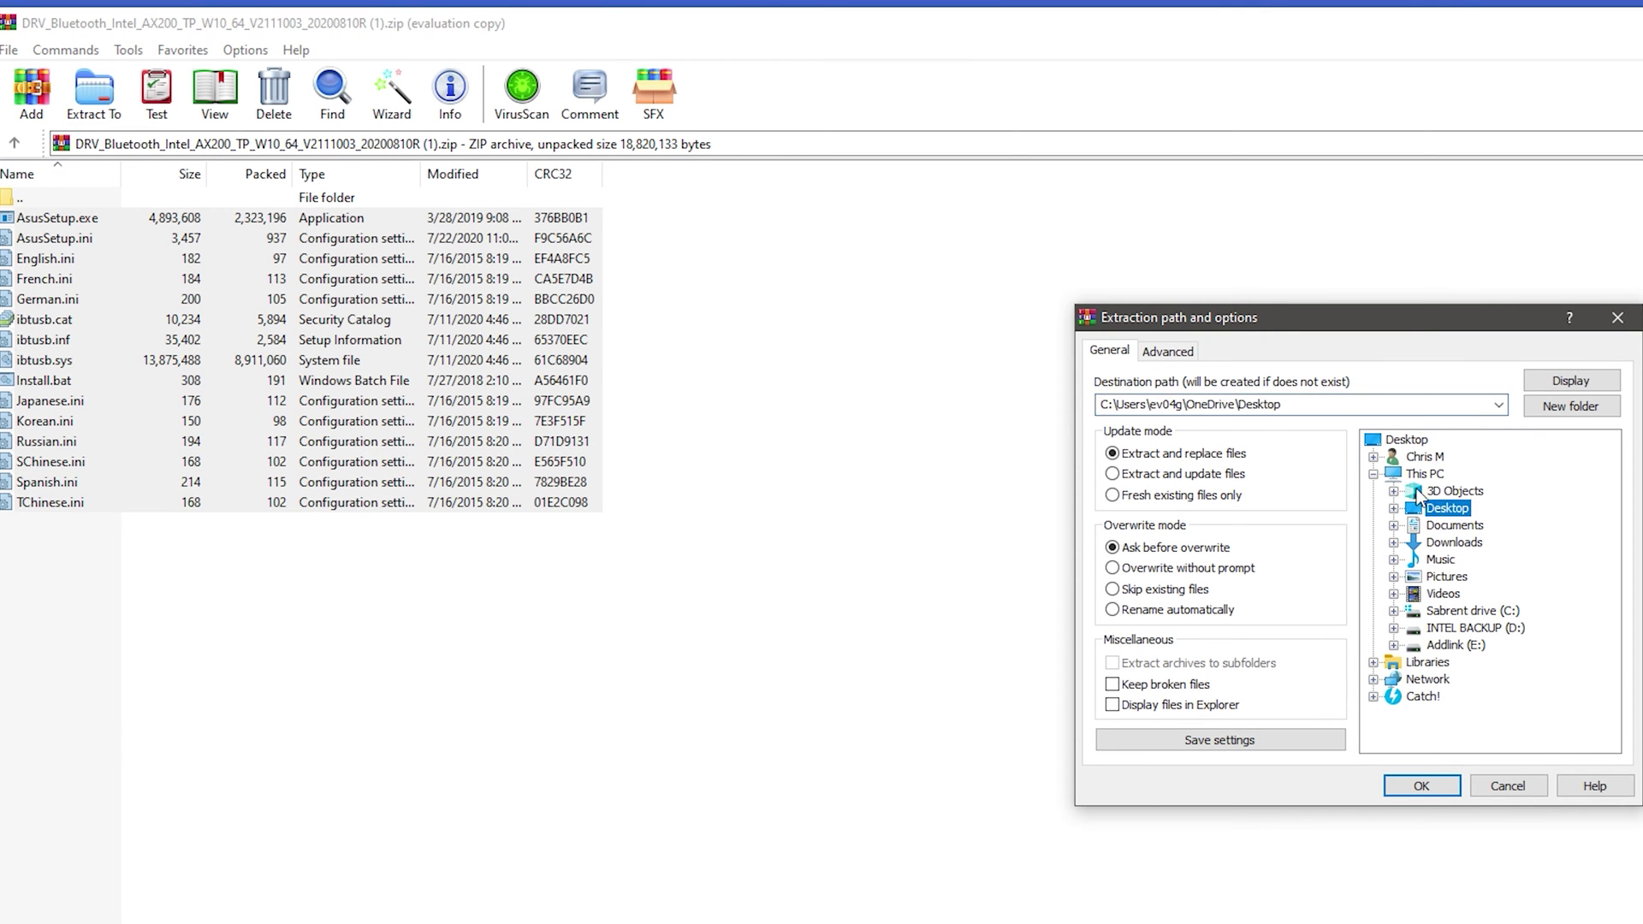
{"action": "type", "text": "\\"}
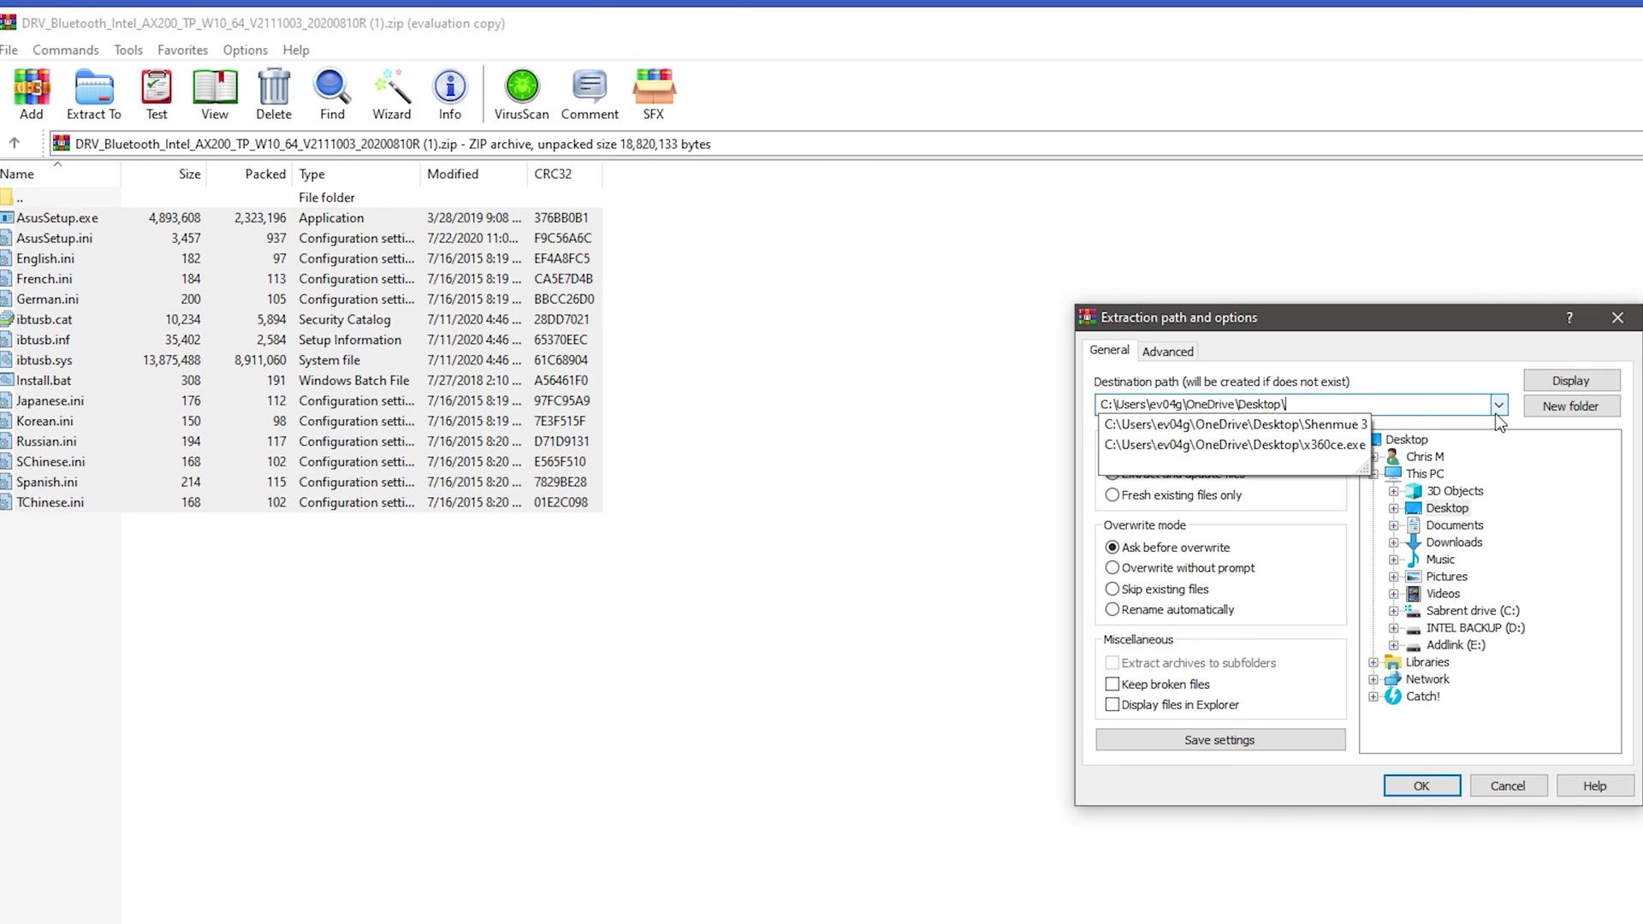
{"action": "type", "text": "bluetooth"}
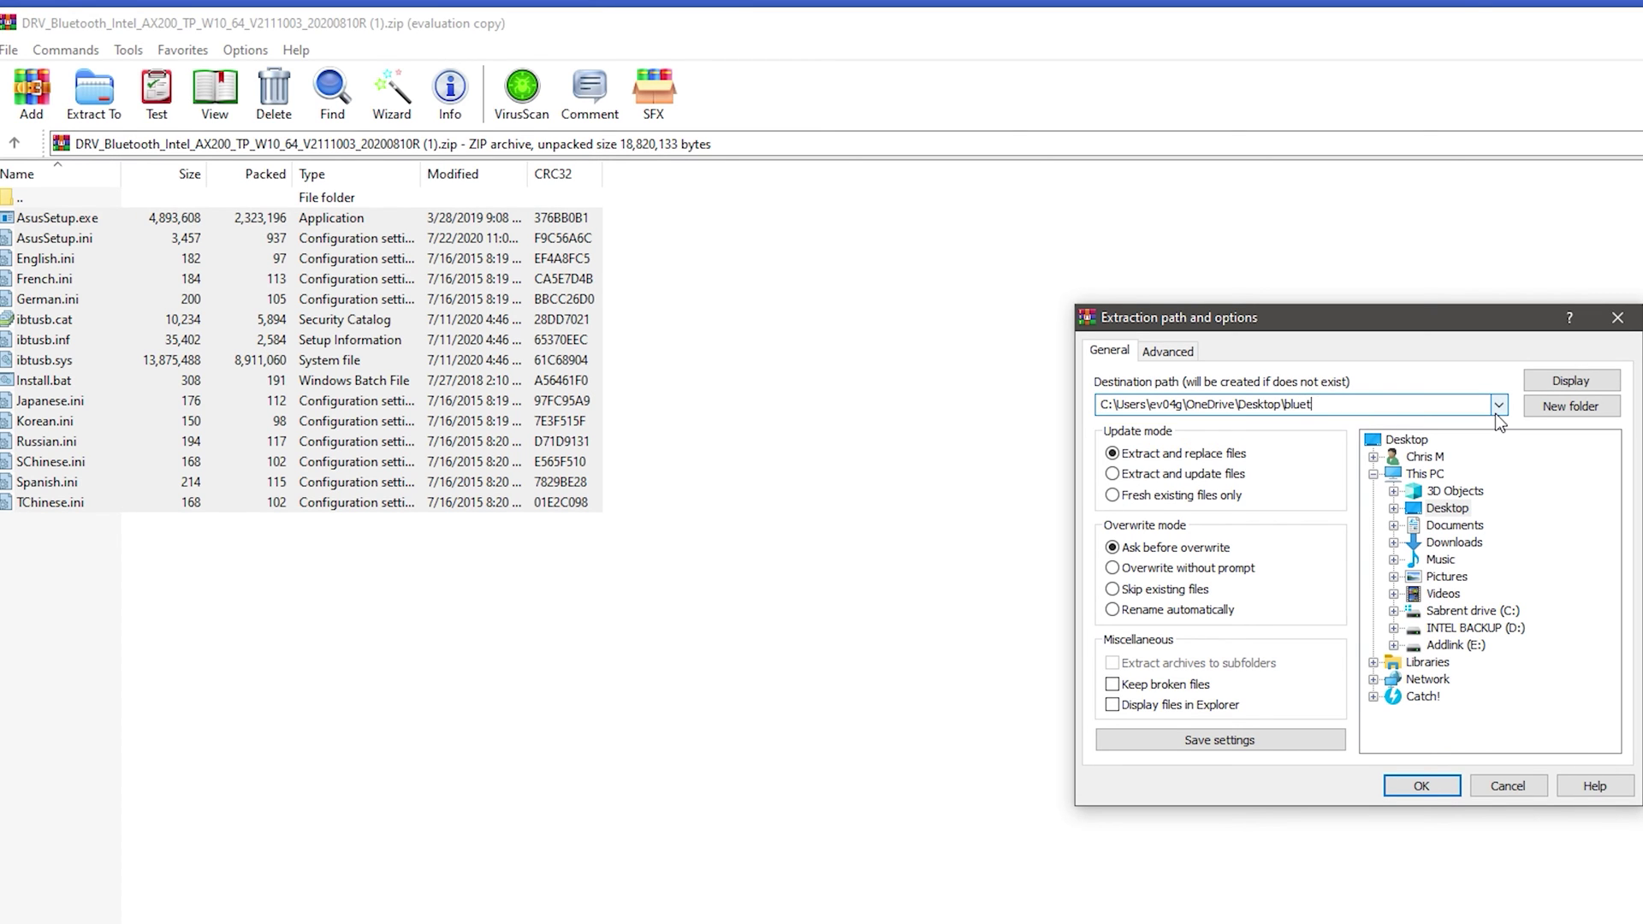
{"action": "key", "text": "Return"}
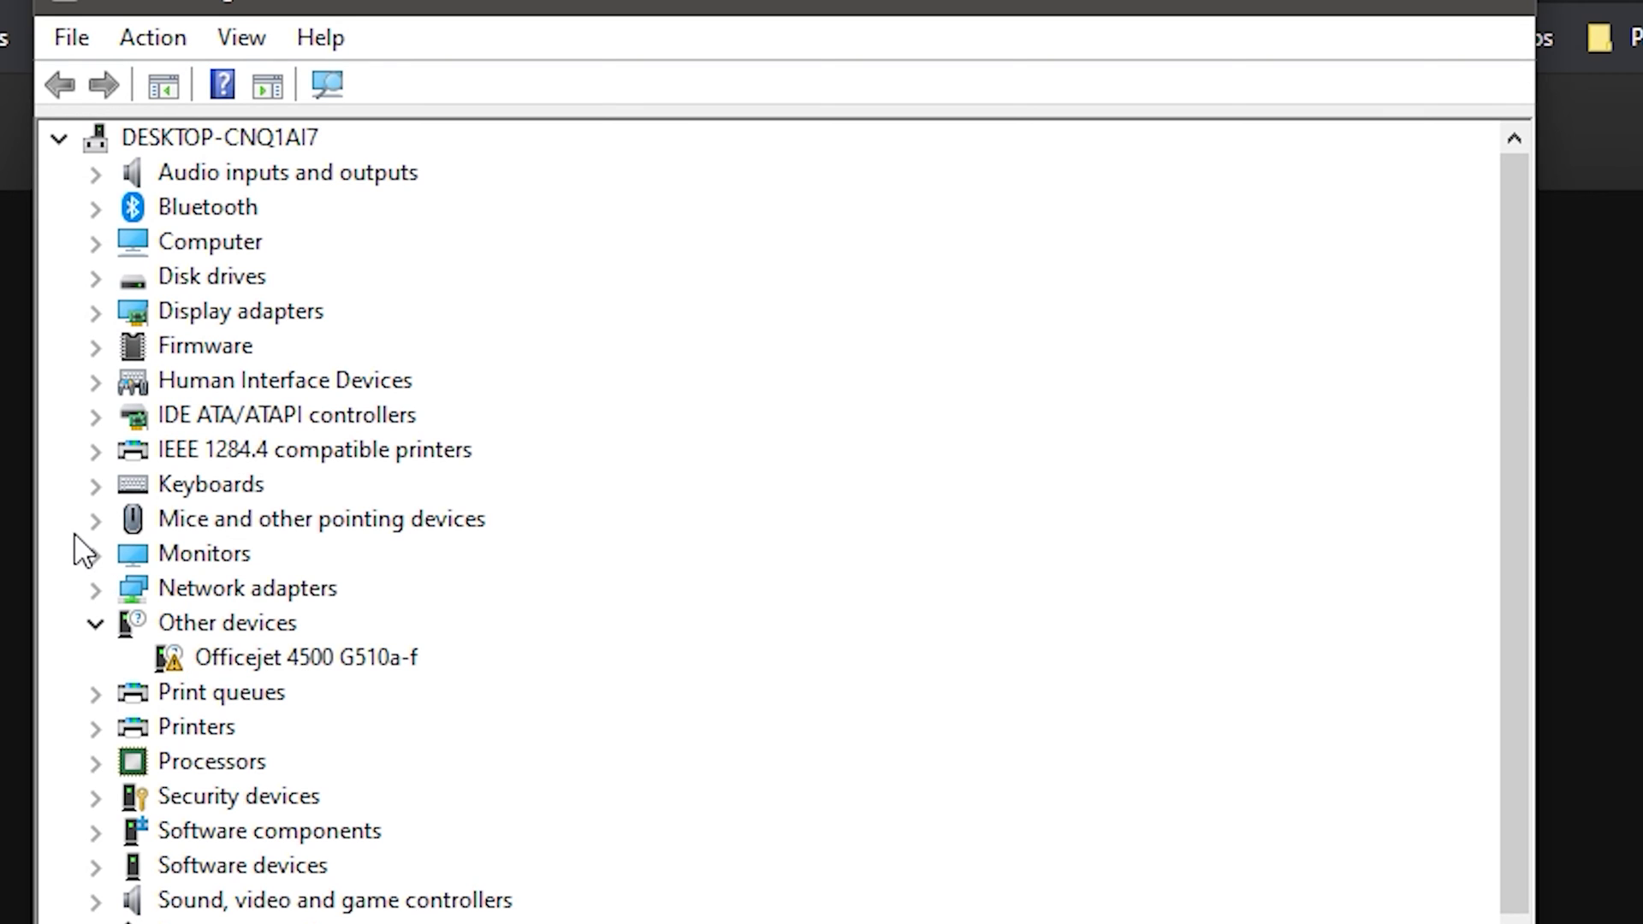
Expand Network adapters and select the Intel(R) Wi-Fi 6 AX200 160MHz adapter
{"action": "left_click", "coordinate": [95, 589]}
{"action": "left_click", "coordinate": [329, 623]}
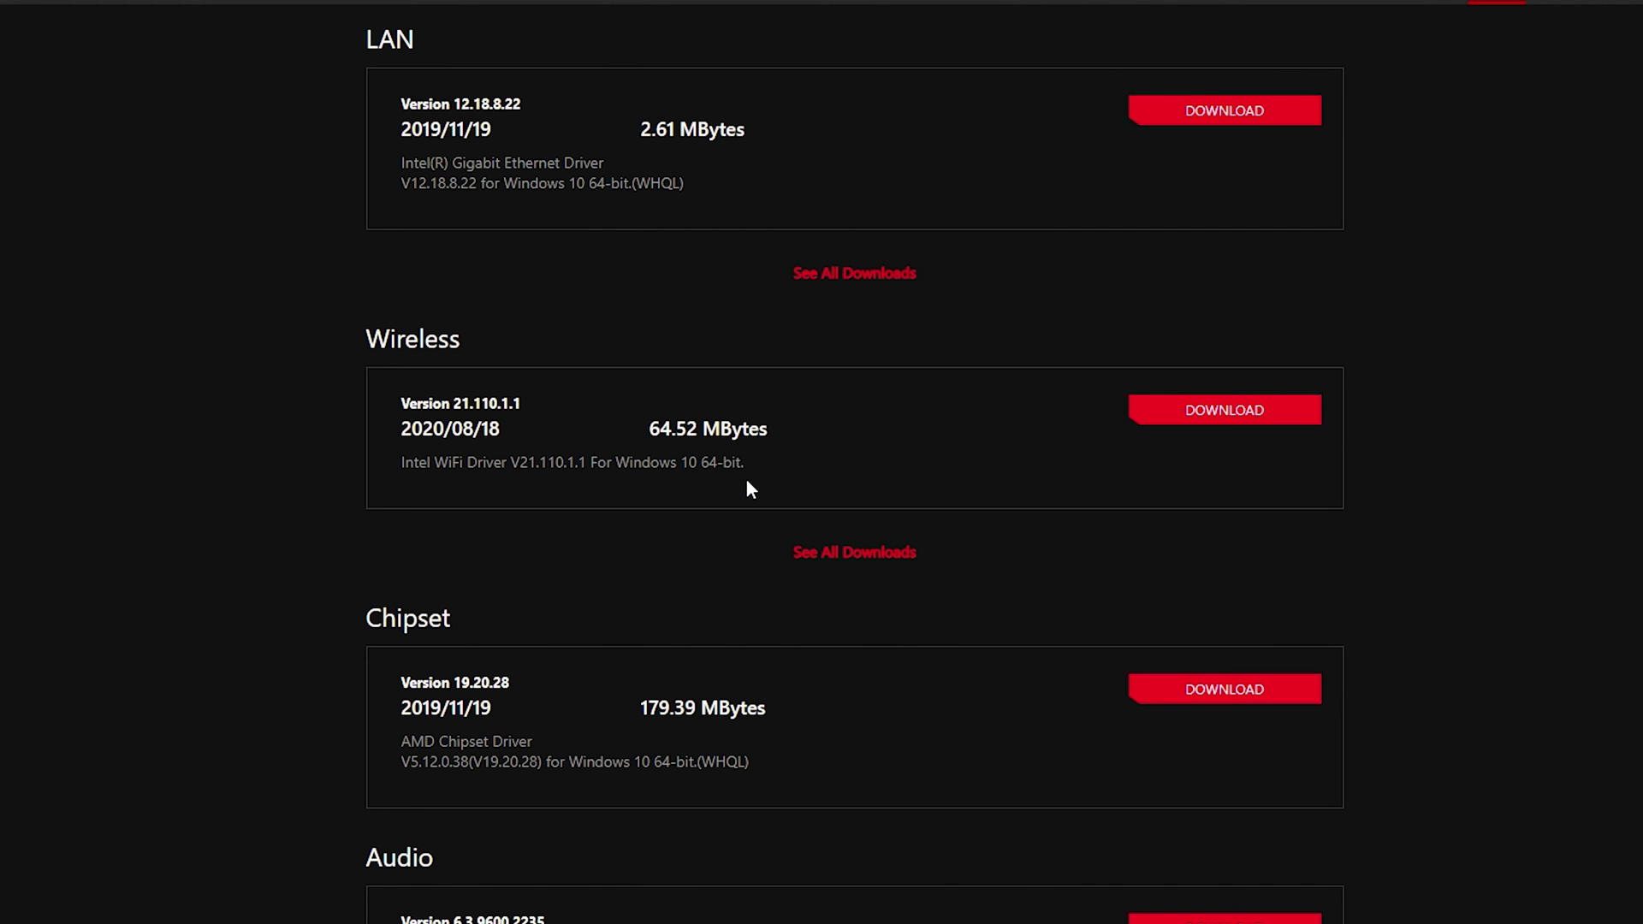
Scroll the ASUS download page to the Wireless section's Intel WiFi Driver V21.110.1.1
{"action": "scroll", "coordinate": [331, 491], "scroll_direction": "down", "scroll_amount": 1}
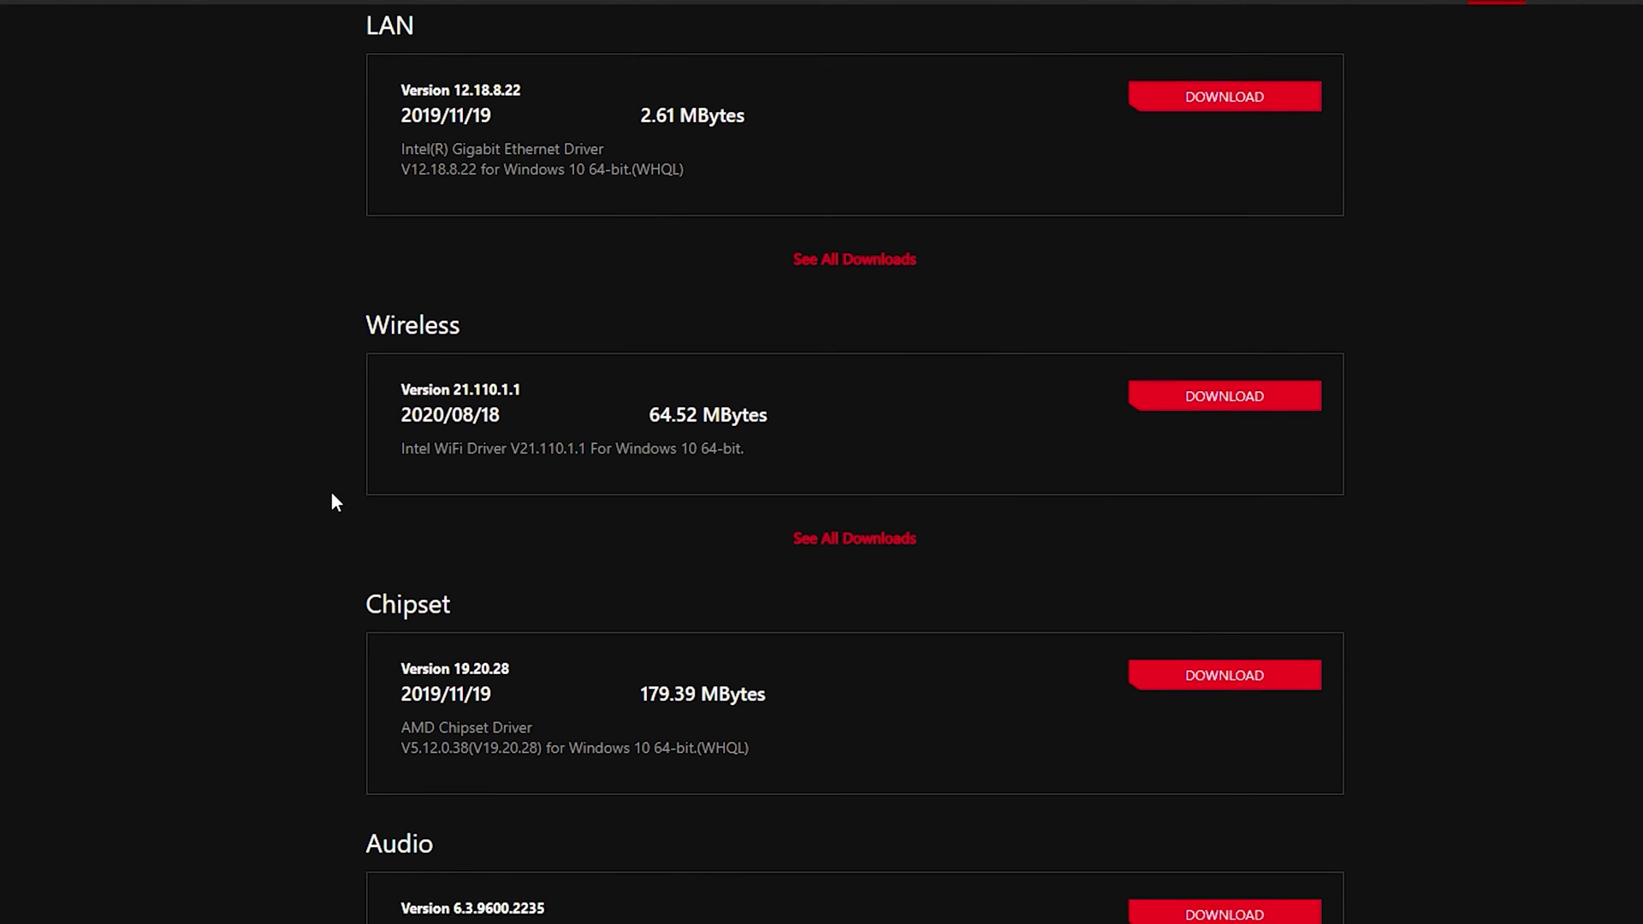
{"action": "scroll", "coordinate": [325, 453], "scroll_direction": "down", "scroll_amount": 4}
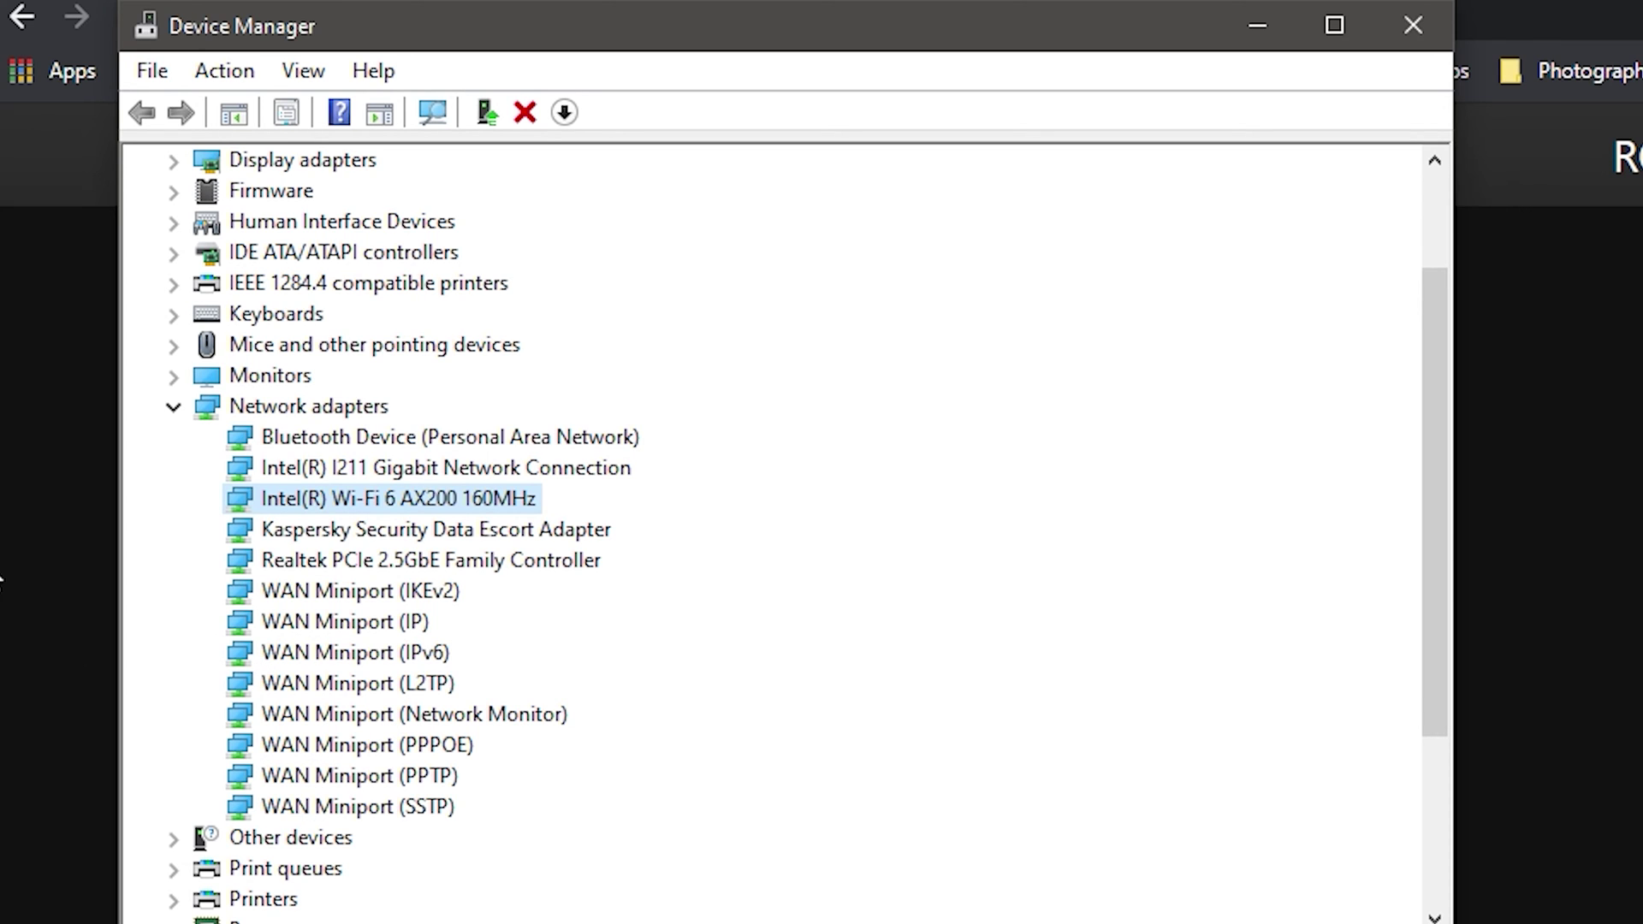
Scroll back up through the Device Manager device tree
{"action": "scroll", "coordinate": [197, 353], "scroll_direction": "up", "scroll_amount": 2}
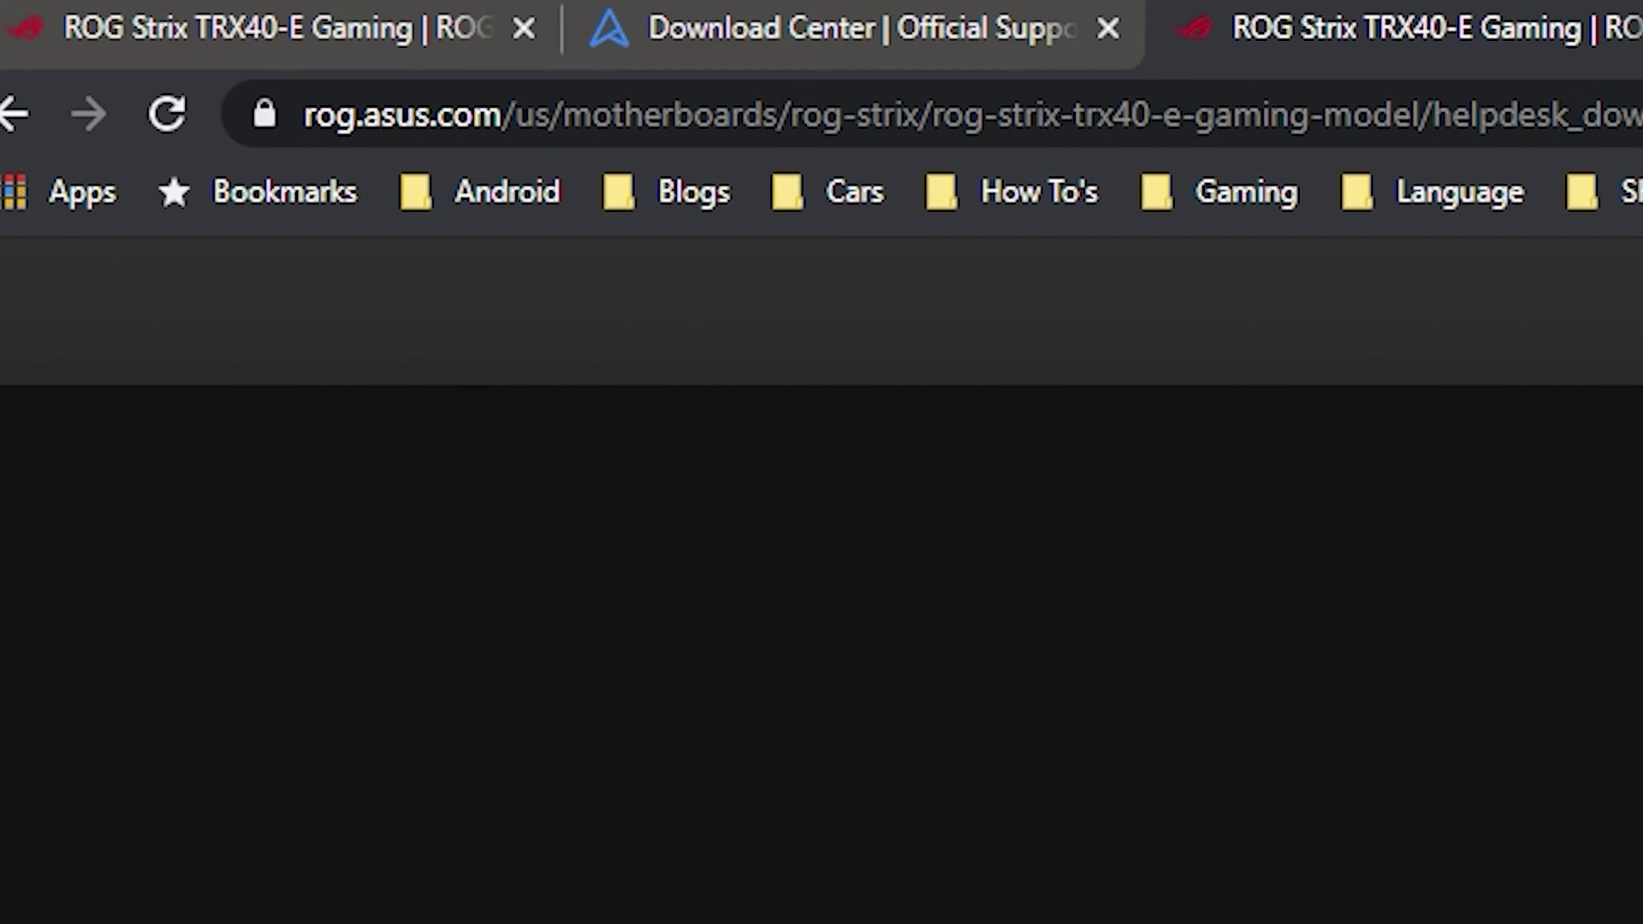
Go to intel.com and open the Download Center from the Support menu
{"action": "left_click", "coordinate": [1233, 139]}
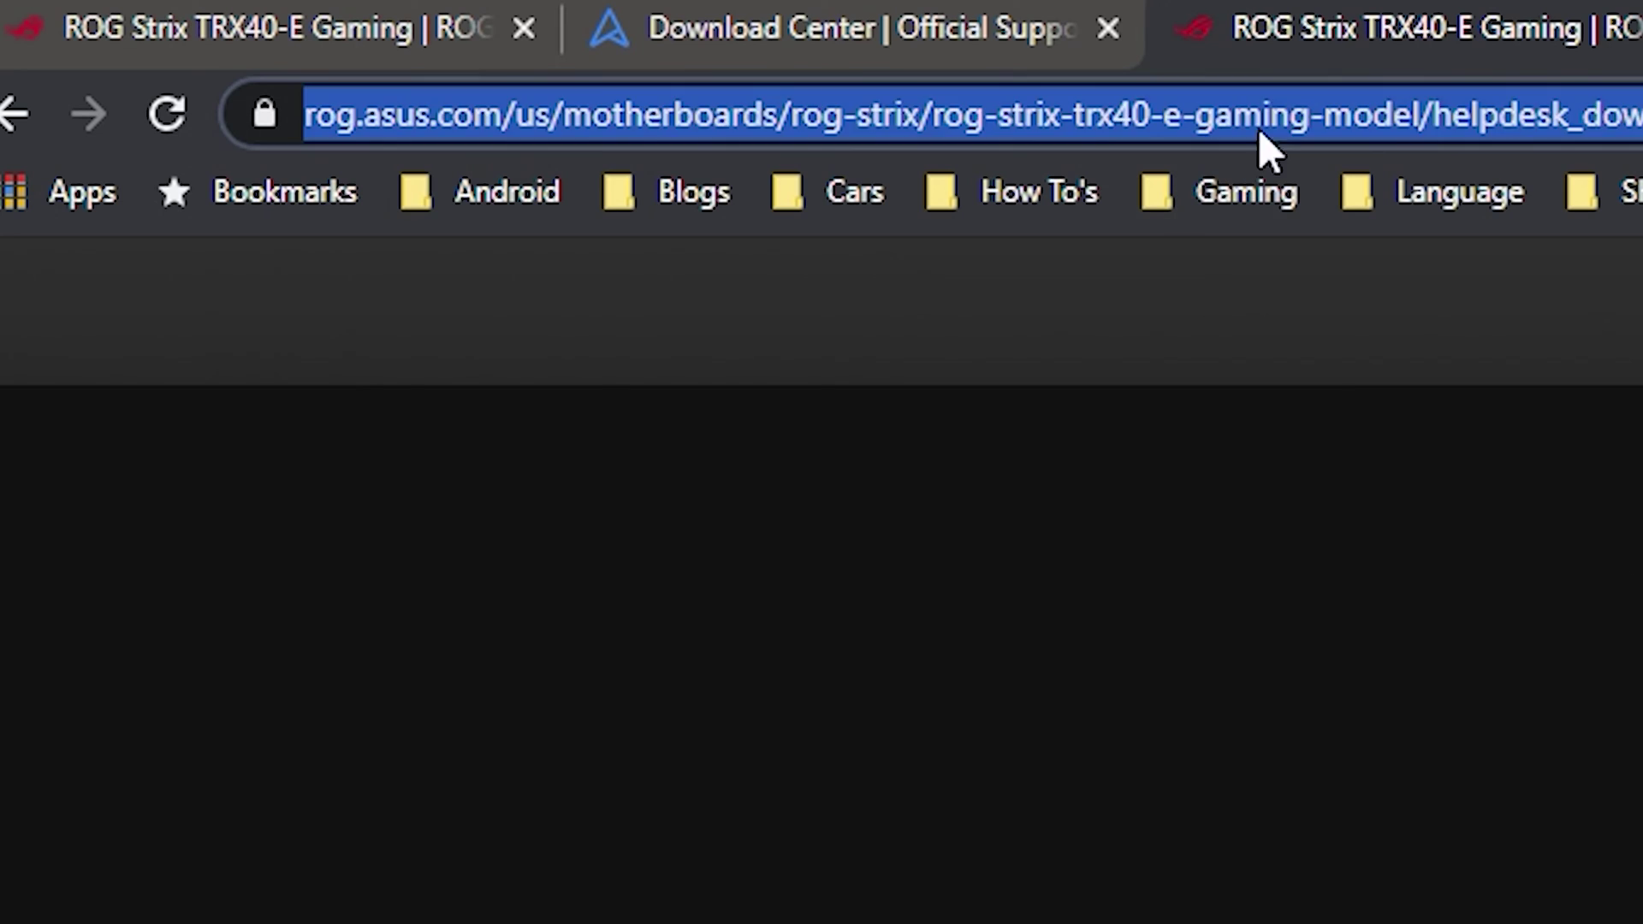
{"action": "type", "text": "intel.com"}
{"action": "key", "text": "Return"}
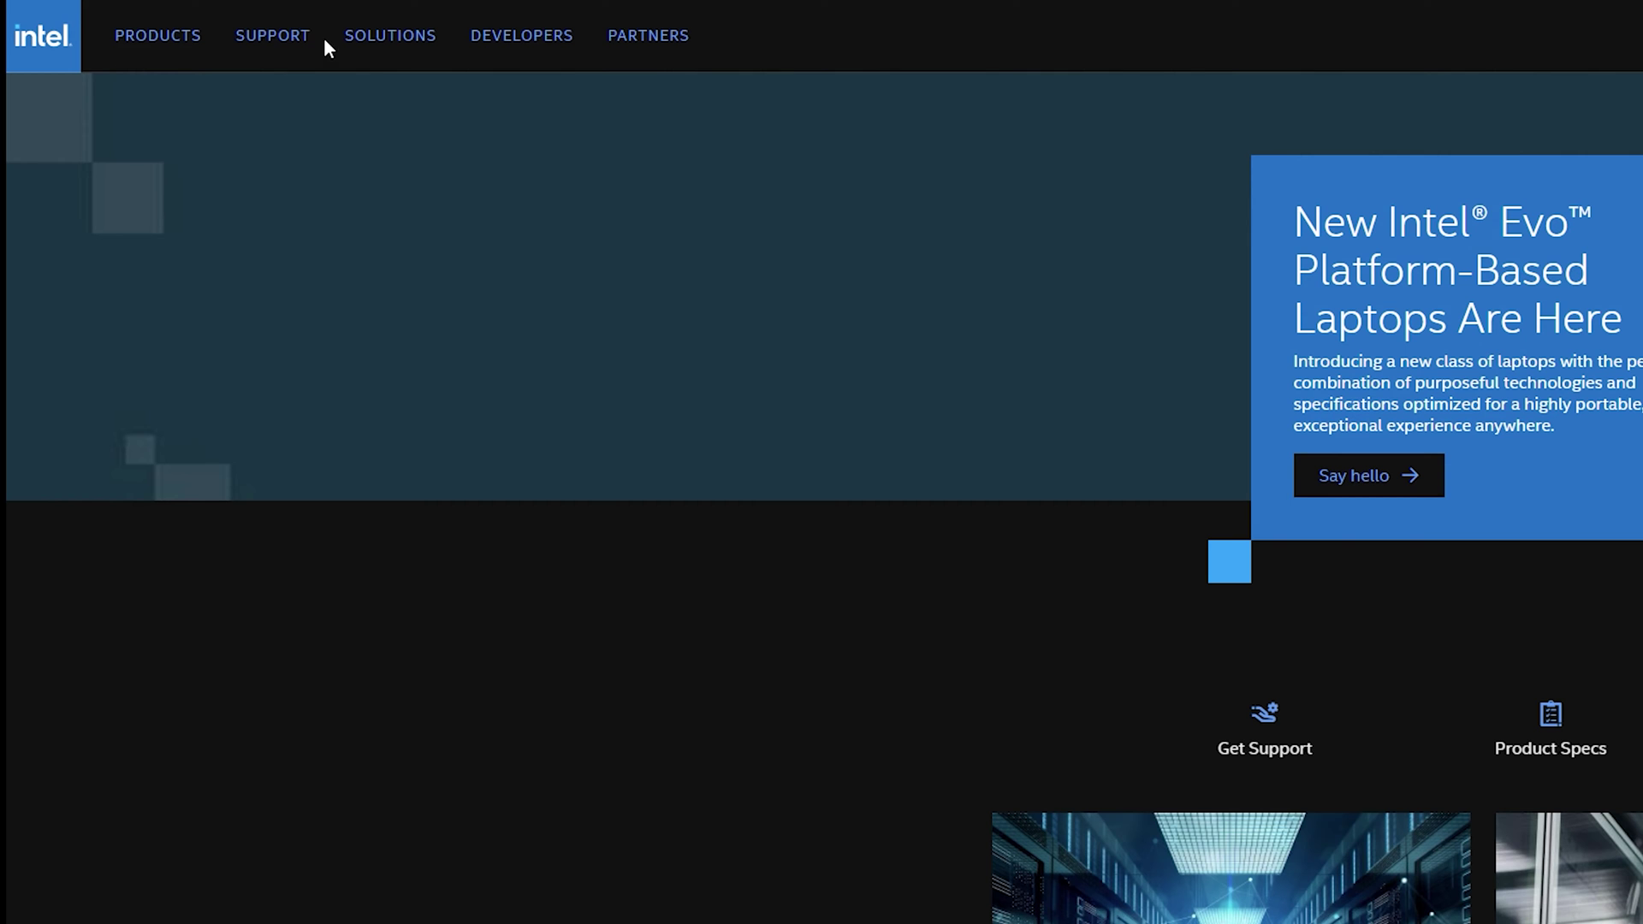
{"action": "left_click", "coordinate": [304, 53]}
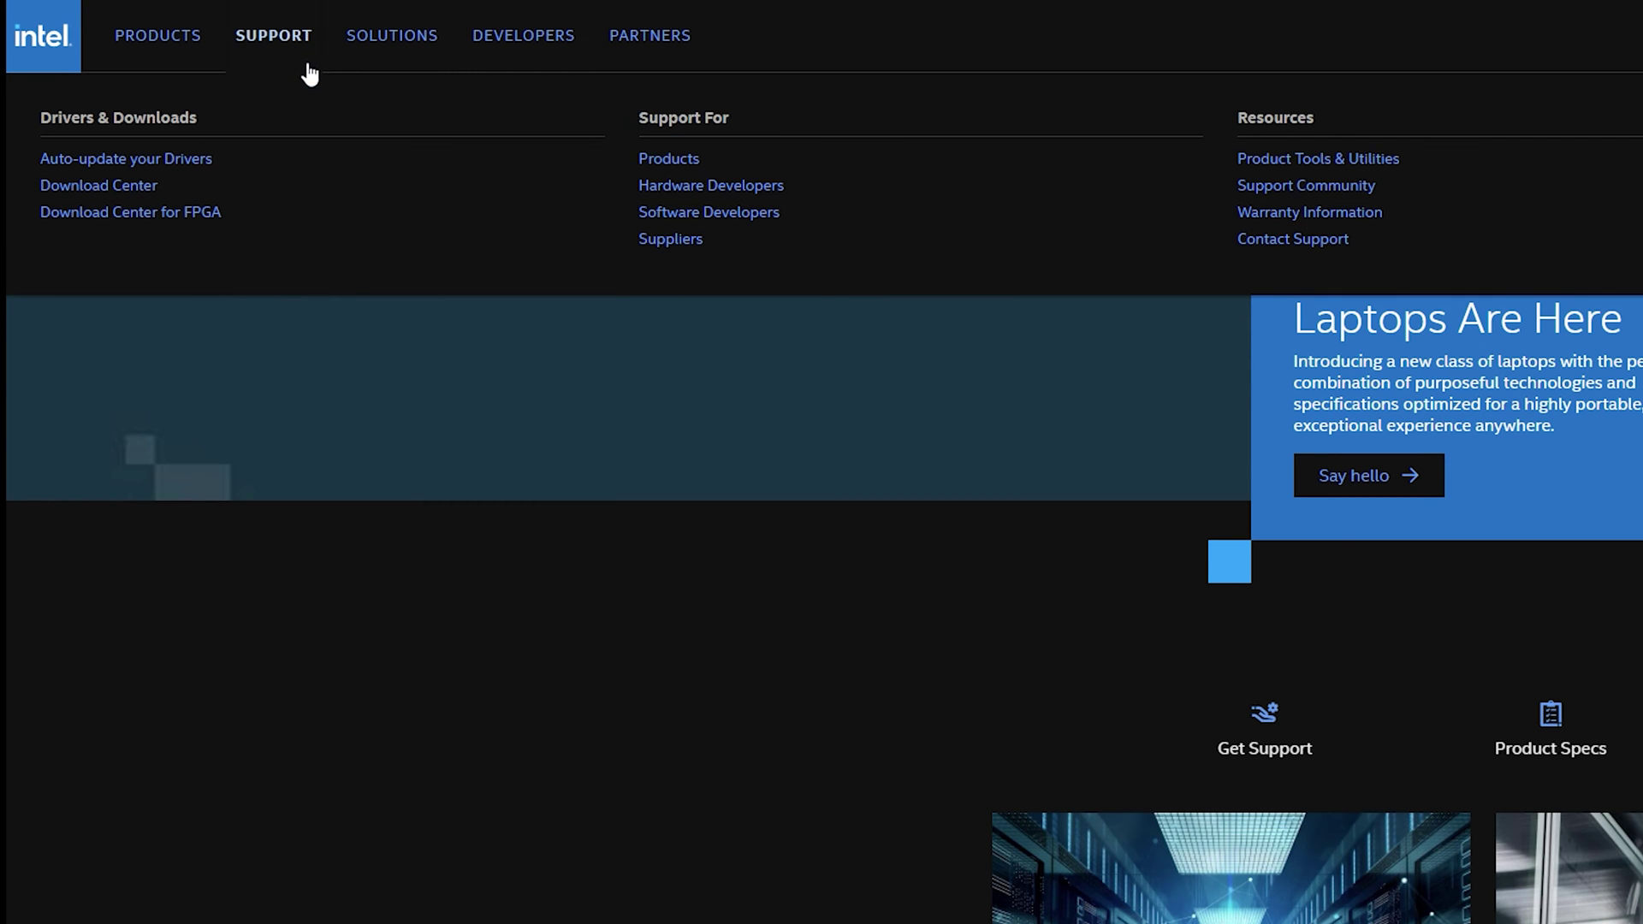
{"action": "left_click", "coordinate": [135, 196]}
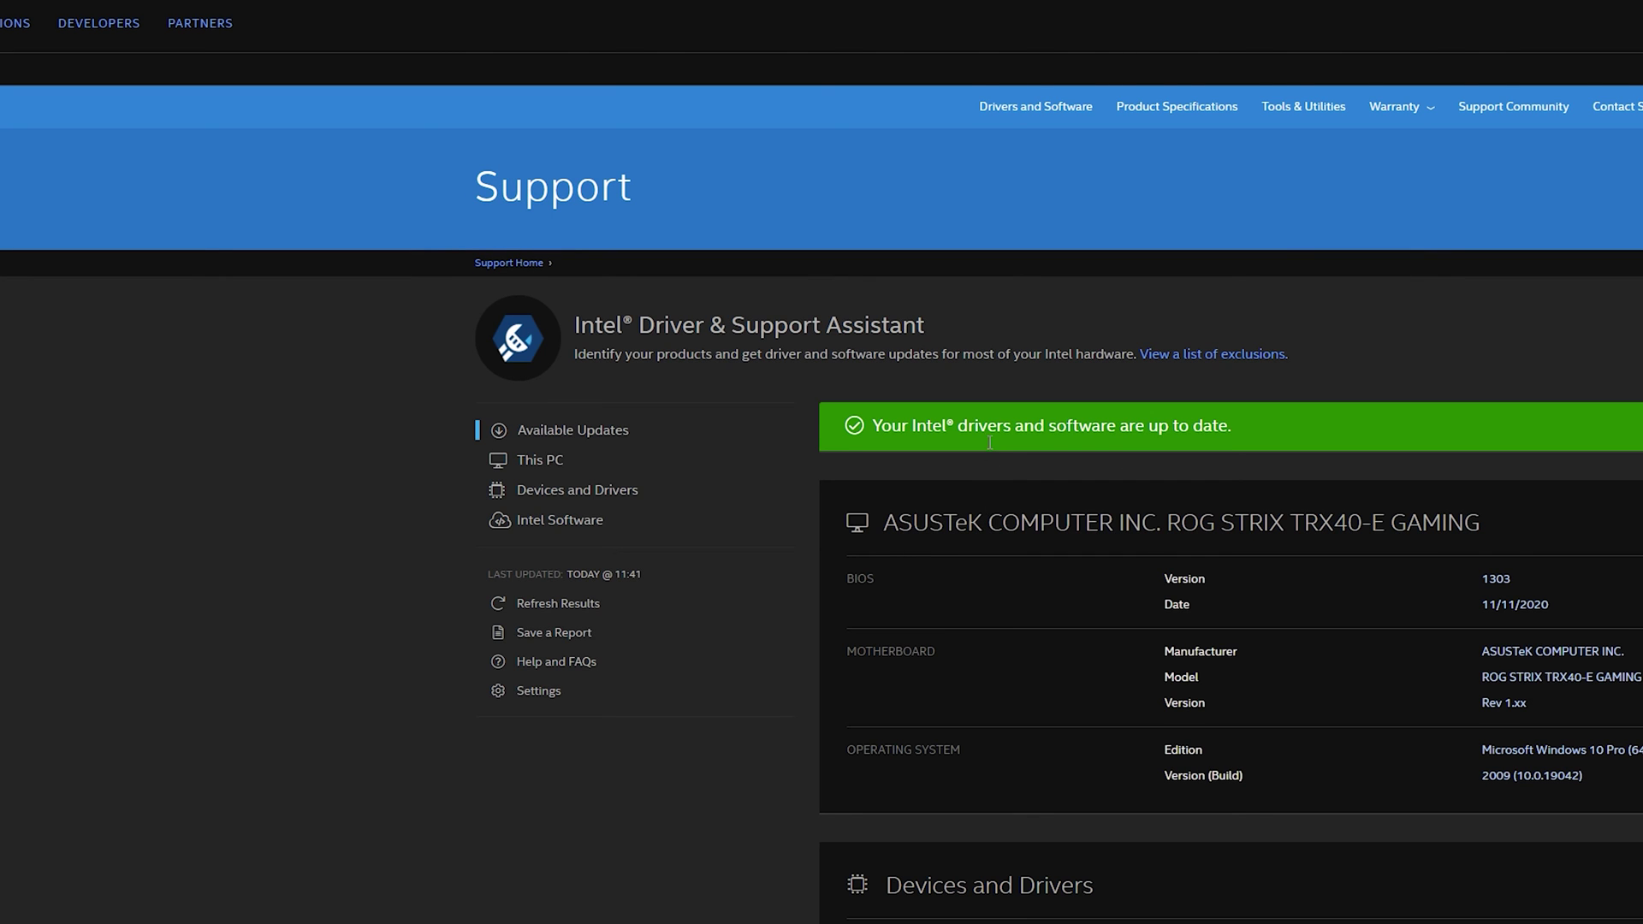
Confirm Wi-Fi 6 AX200 and Bluetooth drivers show green checks, then view Intel Software
{"action": "scroll", "coordinate": [988, 436], "scroll_direction": "down", "scroll_amount": 2}
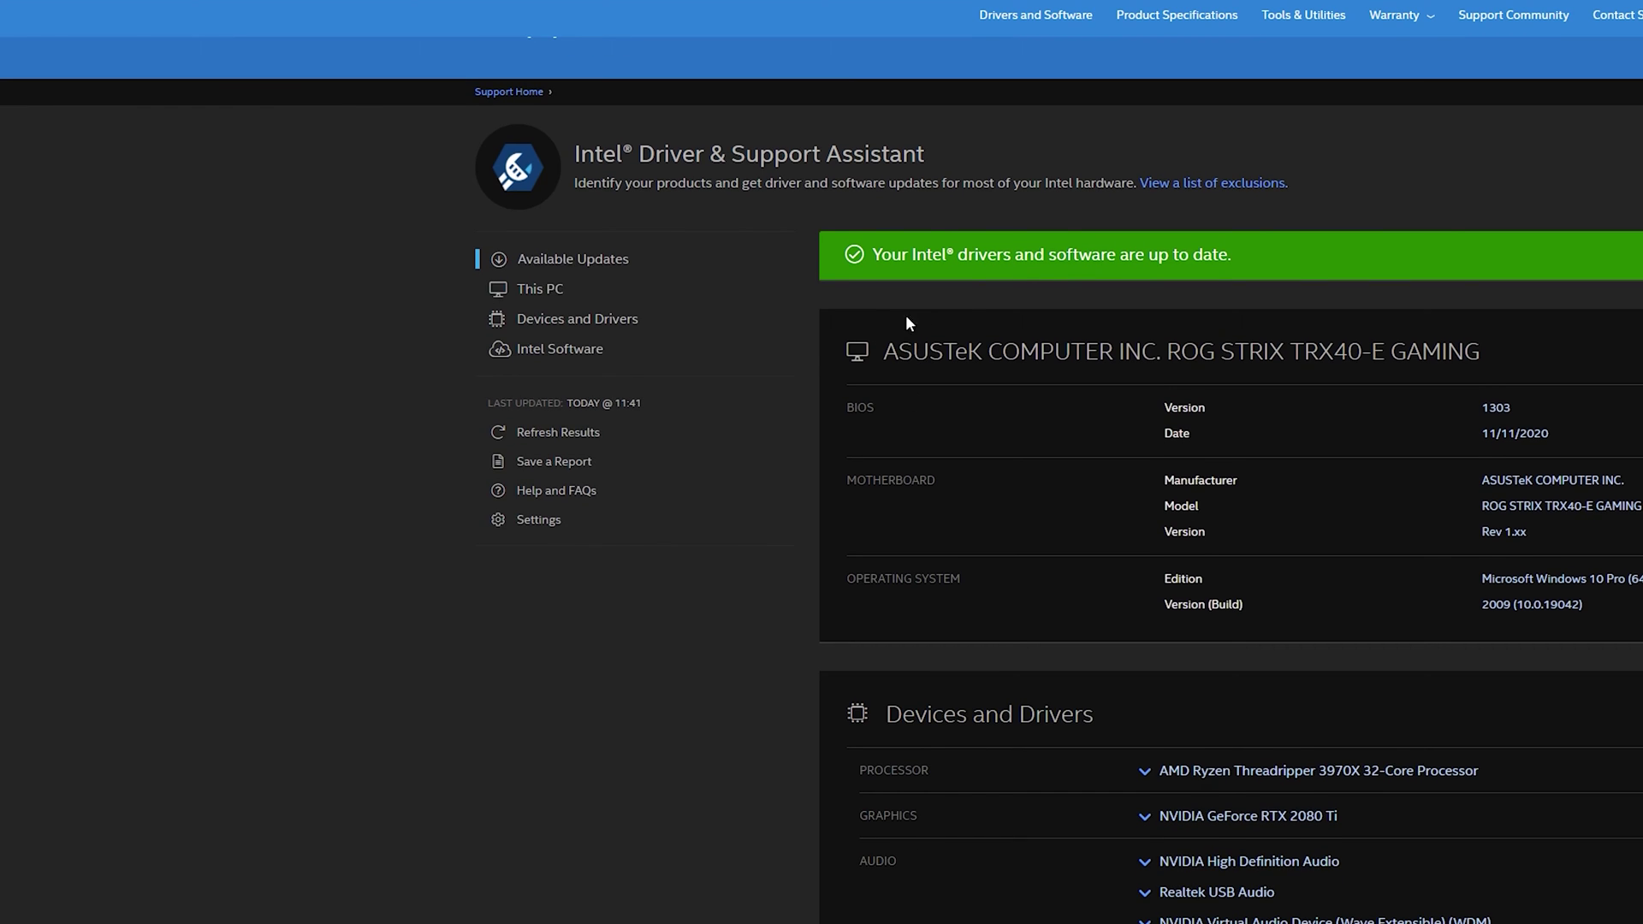
{"action": "scroll", "coordinate": [1103, 363], "scroll_direction": "down", "scroll_amount": 2}
{"action": "scroll", "coordinate": [1198, 376], "scroll_direction": "down", "scroll_amount": 2}
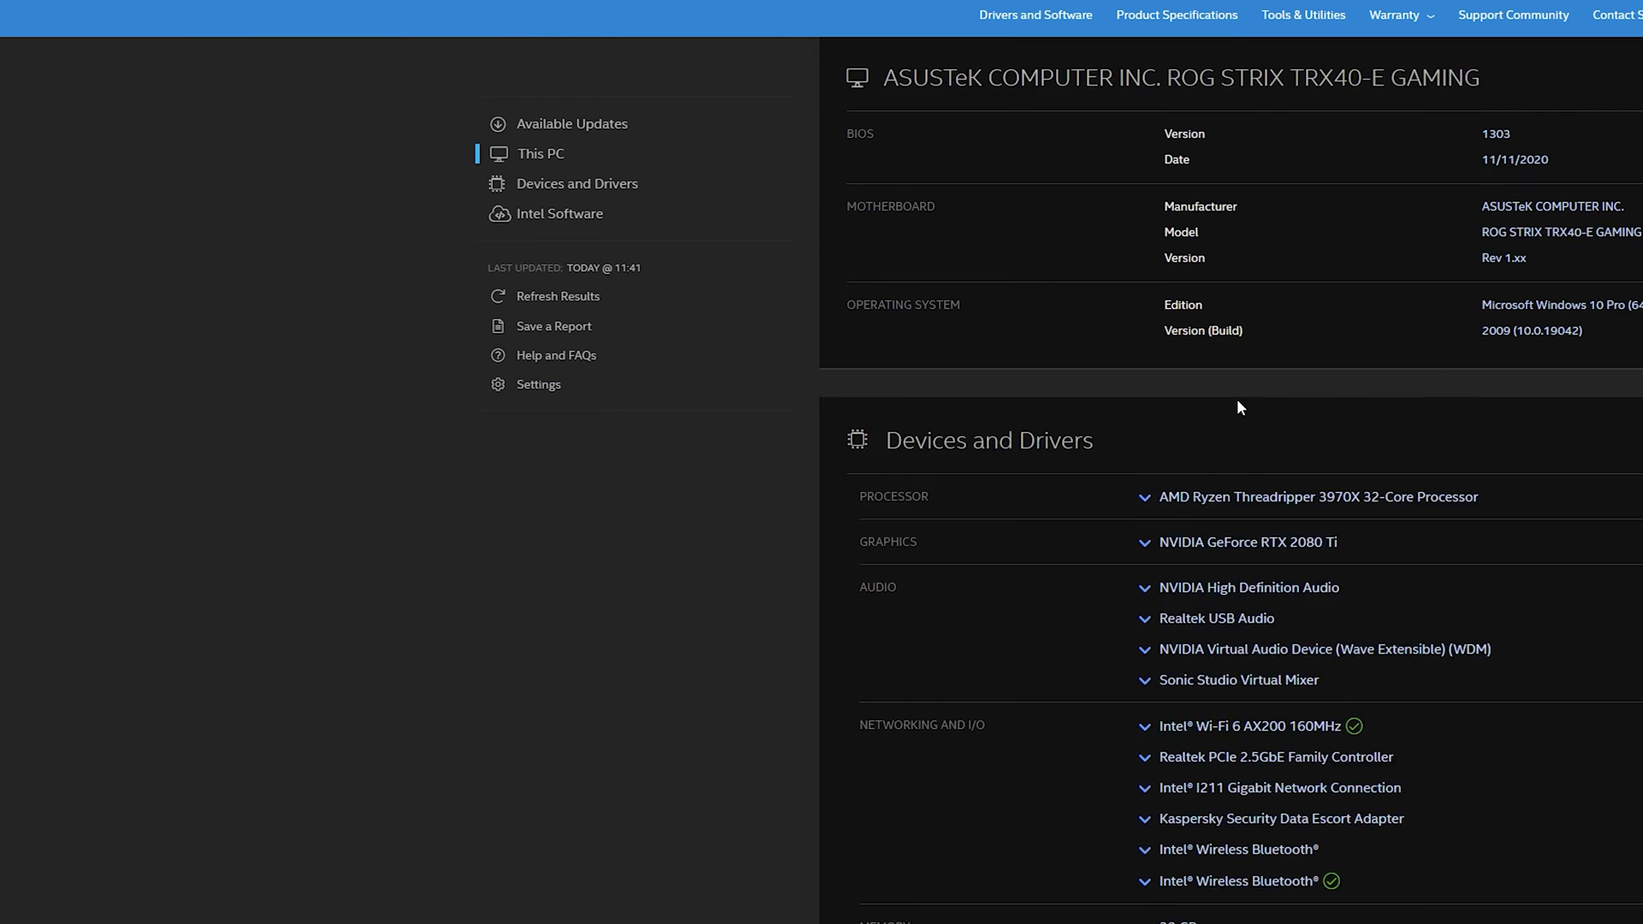
{"action": "scroll", "coordinate": [1177, 435], "scroll_direction": "down", "scroll_amount": 3}
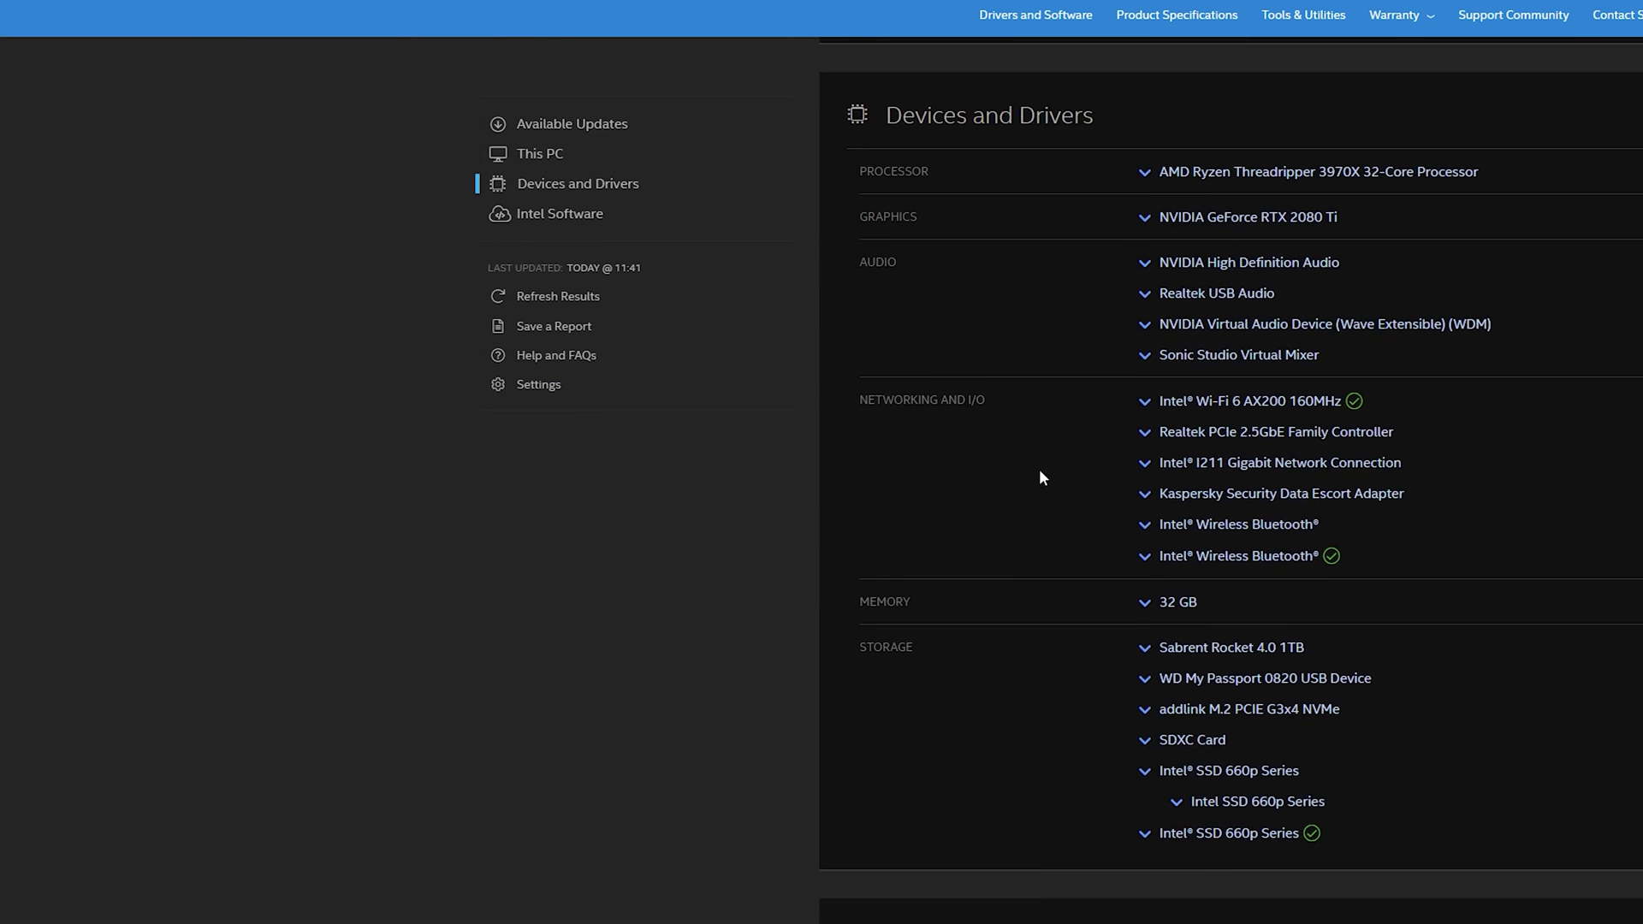
{"action": "scroll", "coordinate": [1060, 470], "scroll_direction": "up", "scroll_amount": 2}
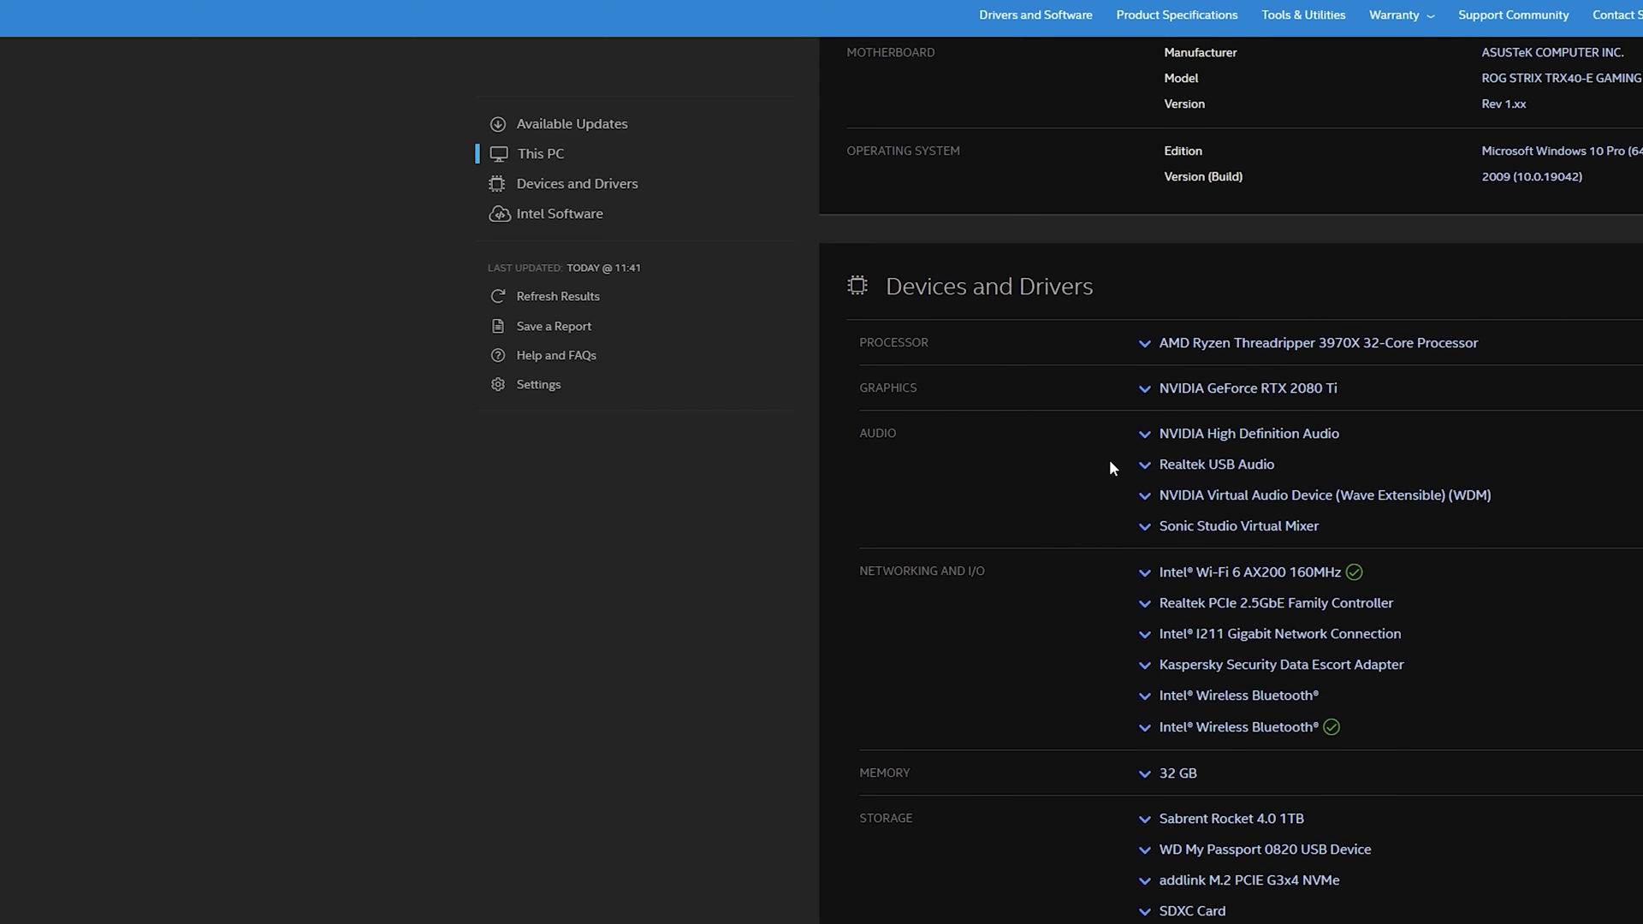
{"action": "scroll", "coordinate": [1108, 469], "scroll_direction": "down", "scroll_amount": 1}
{"action": "scroll", "coordinate": [1100, 472], "scroll_direction": "down", "scroll_amount": 1}
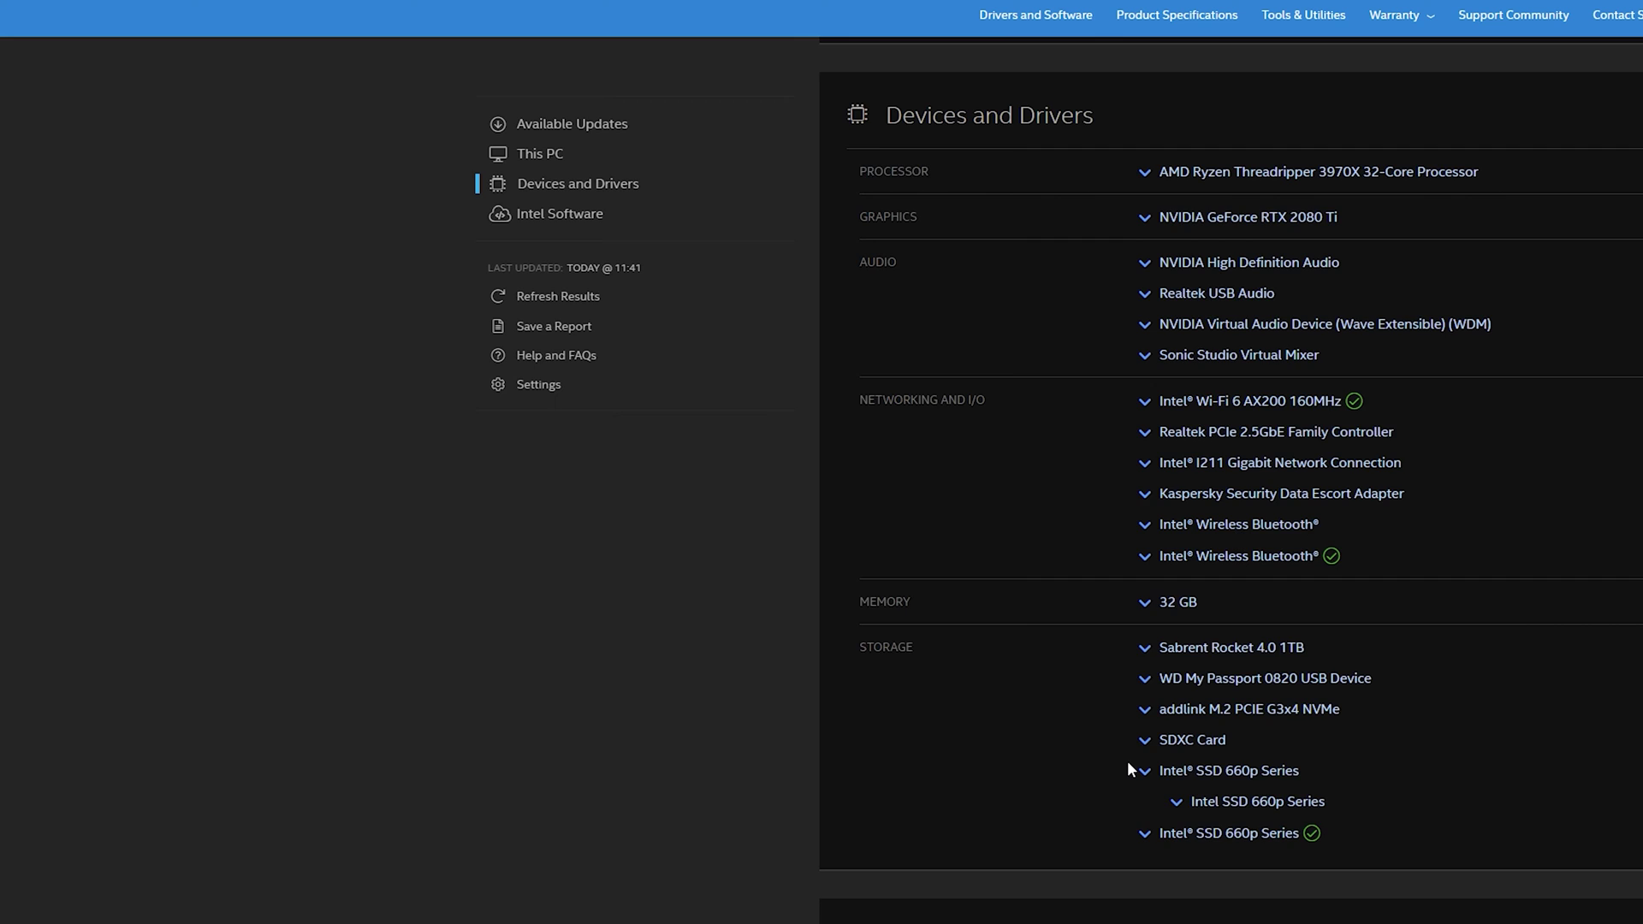
{"action": "scroll", "coordinate": [1127, 762], "scroll_direction": "up", "scroll_amount": 2}
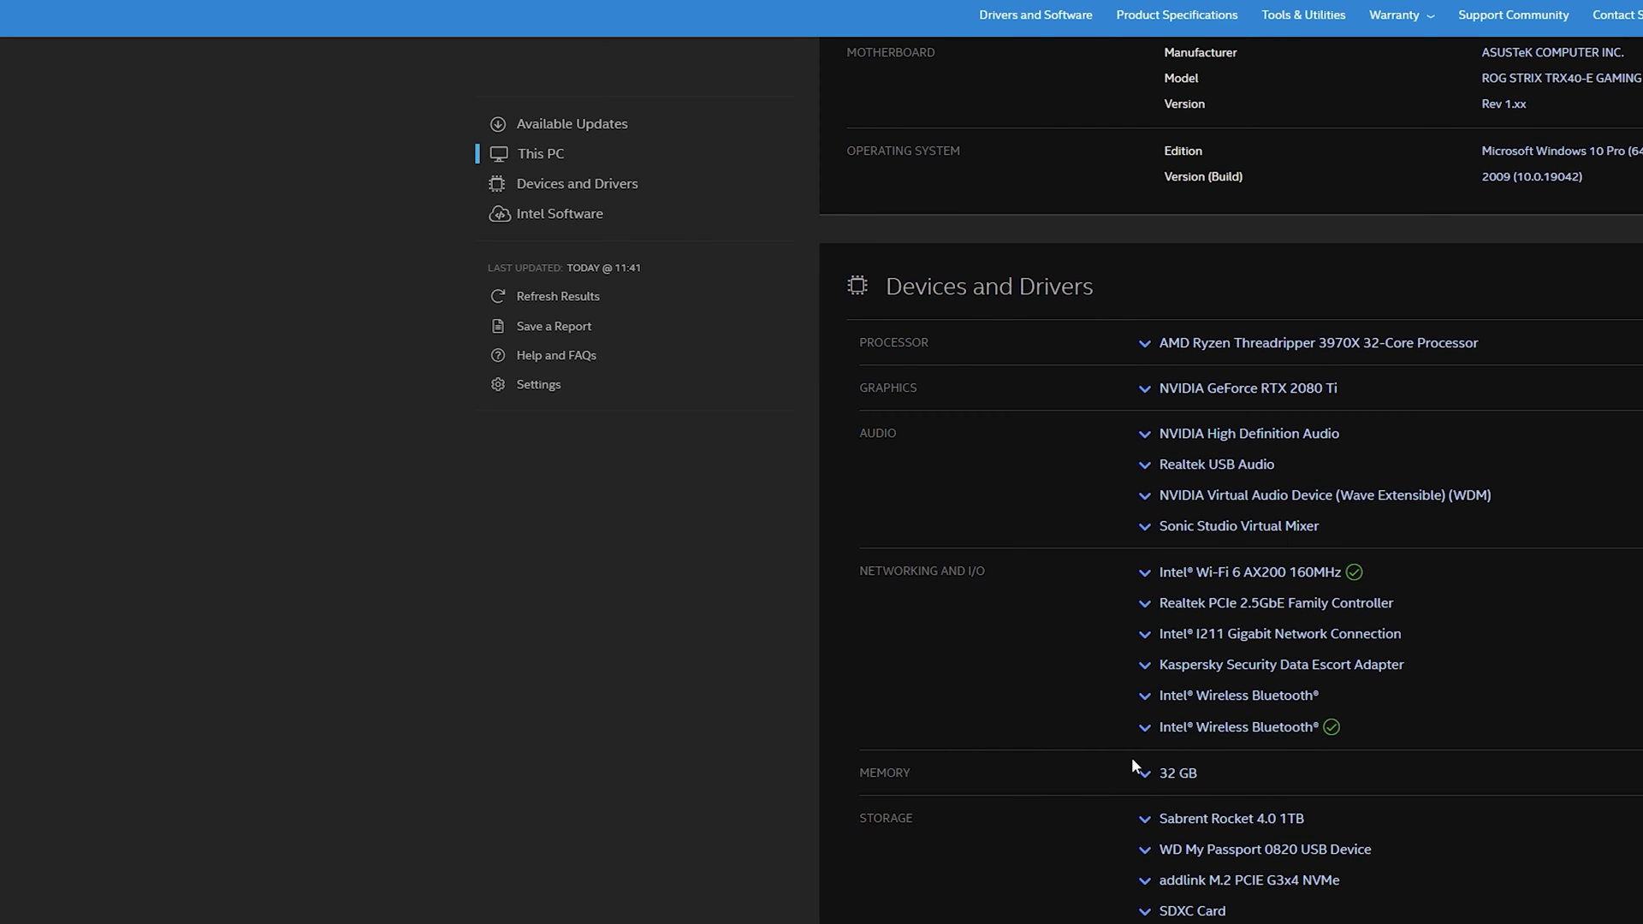
{"action": "scroll", "coordinate": [1131, 760], "scroll_direction": "up", "scroll_amount": 3}
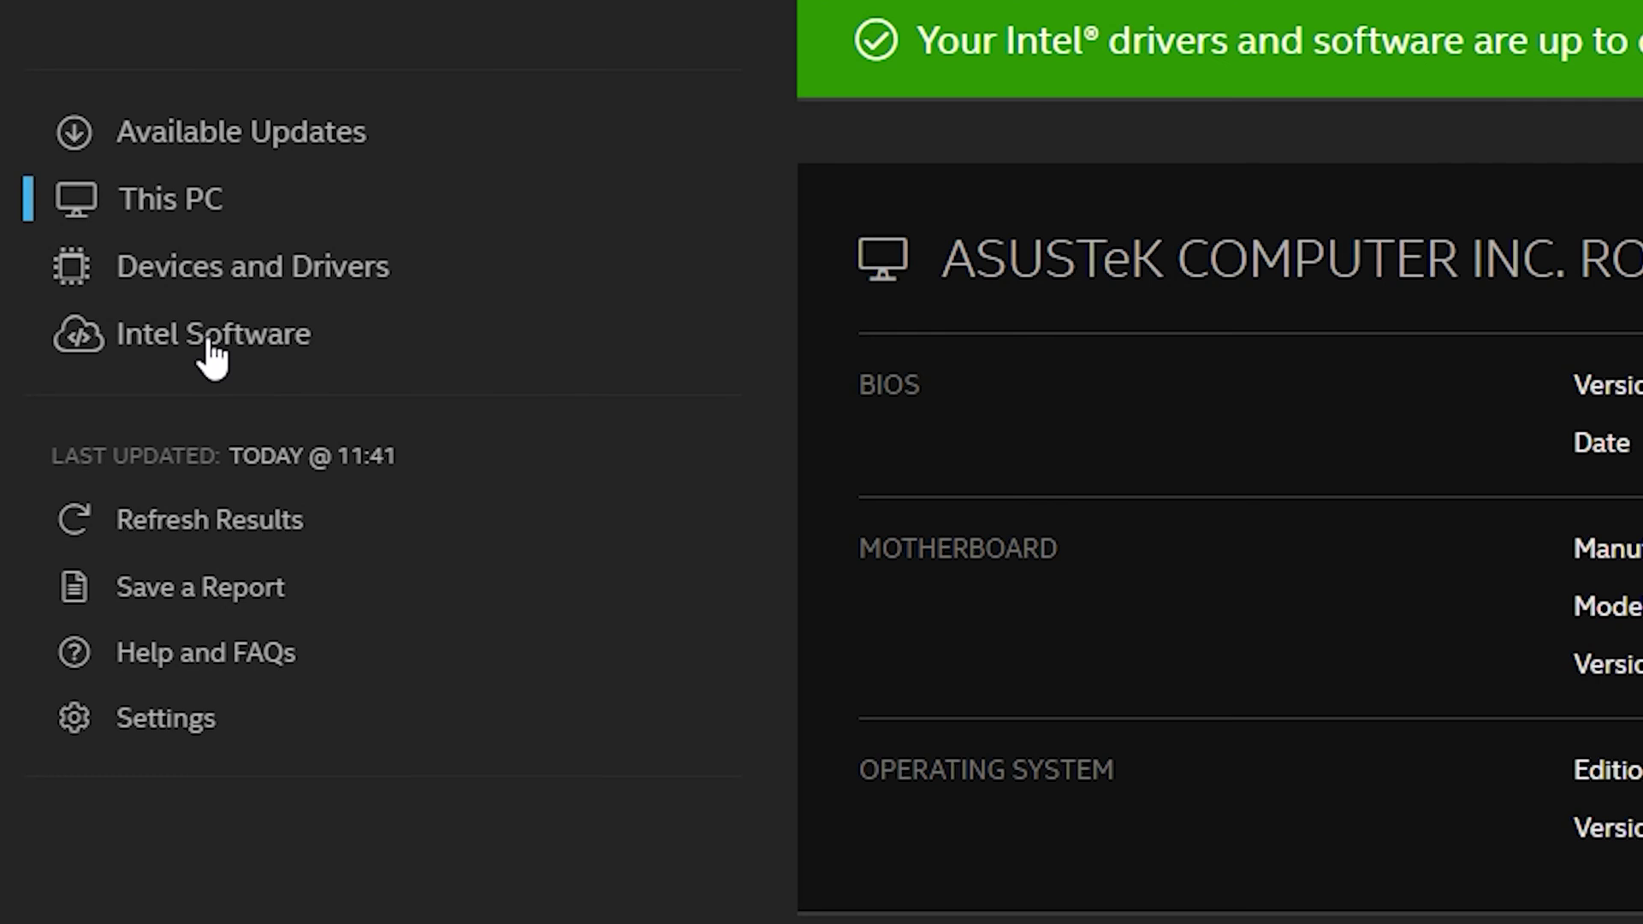
{"action": "left_click", "coordinate": [212, 351]}
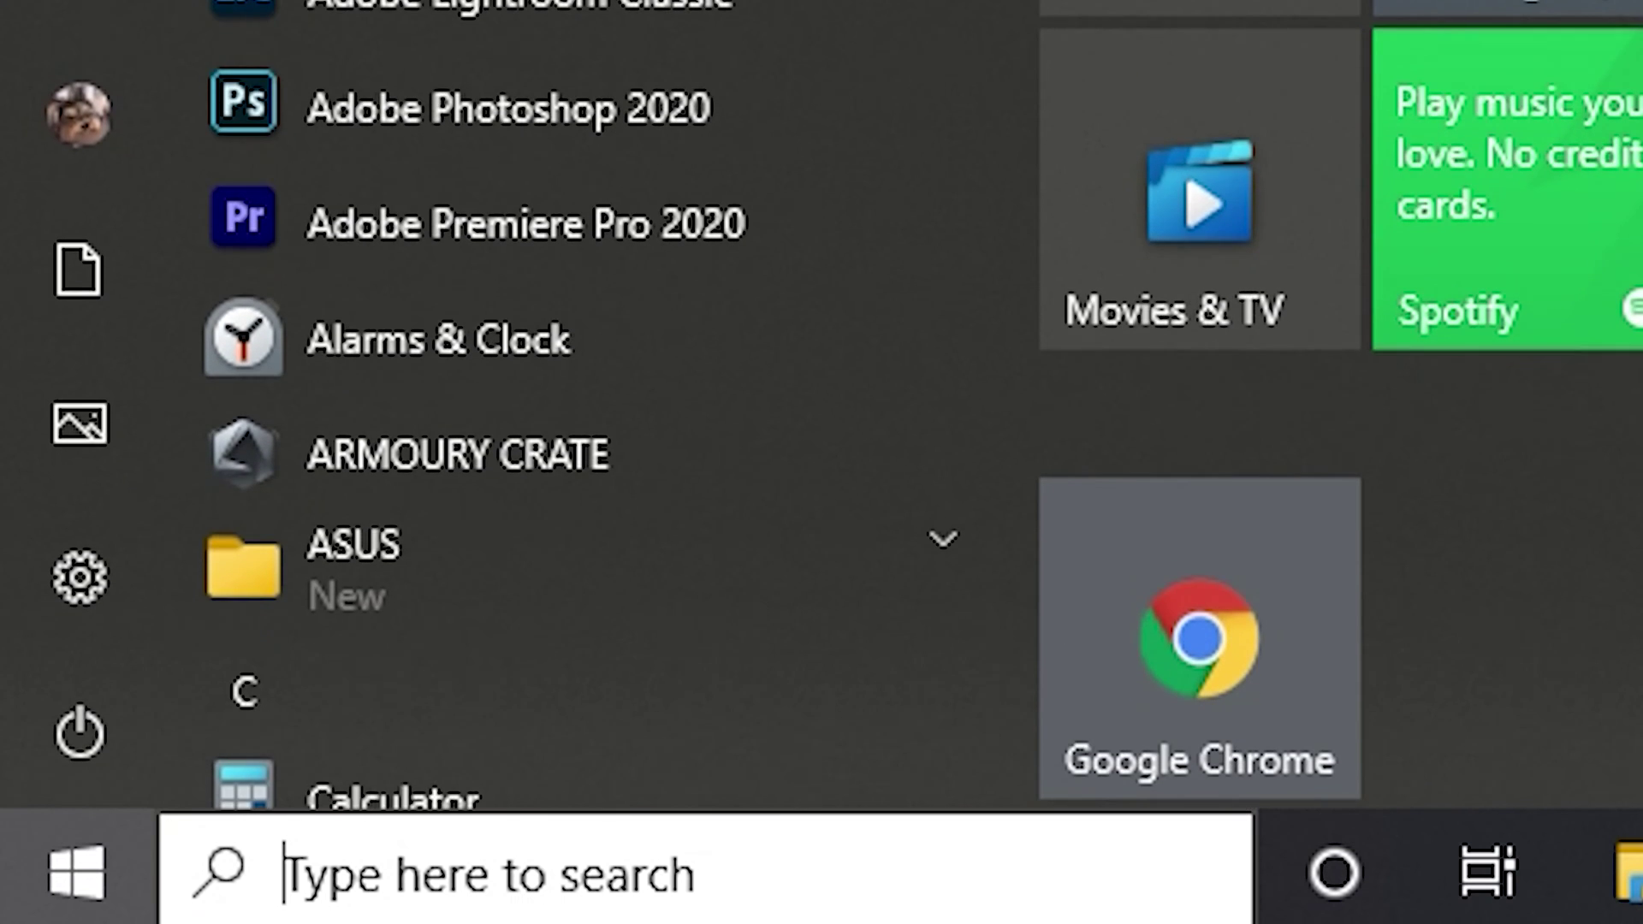
Go to Update & Security in Windows Settings to confirm Windows Update reports 'You're up to date'
{"action": "key", "text": "super+x"}
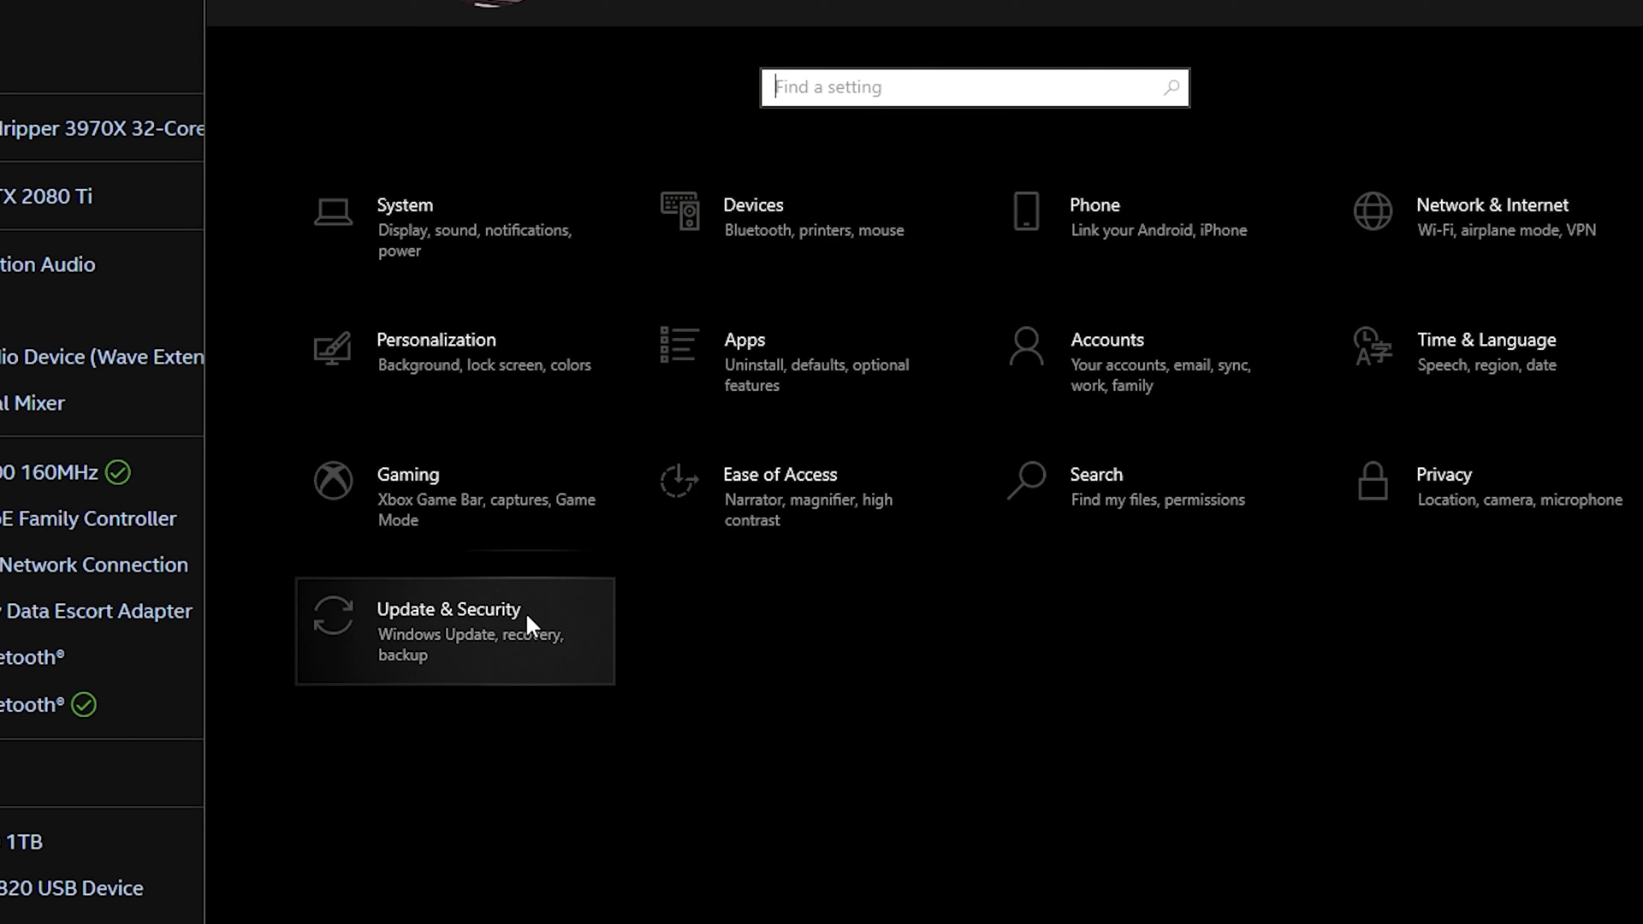
{"action": "left_click", "coordinate": [526, 611]}
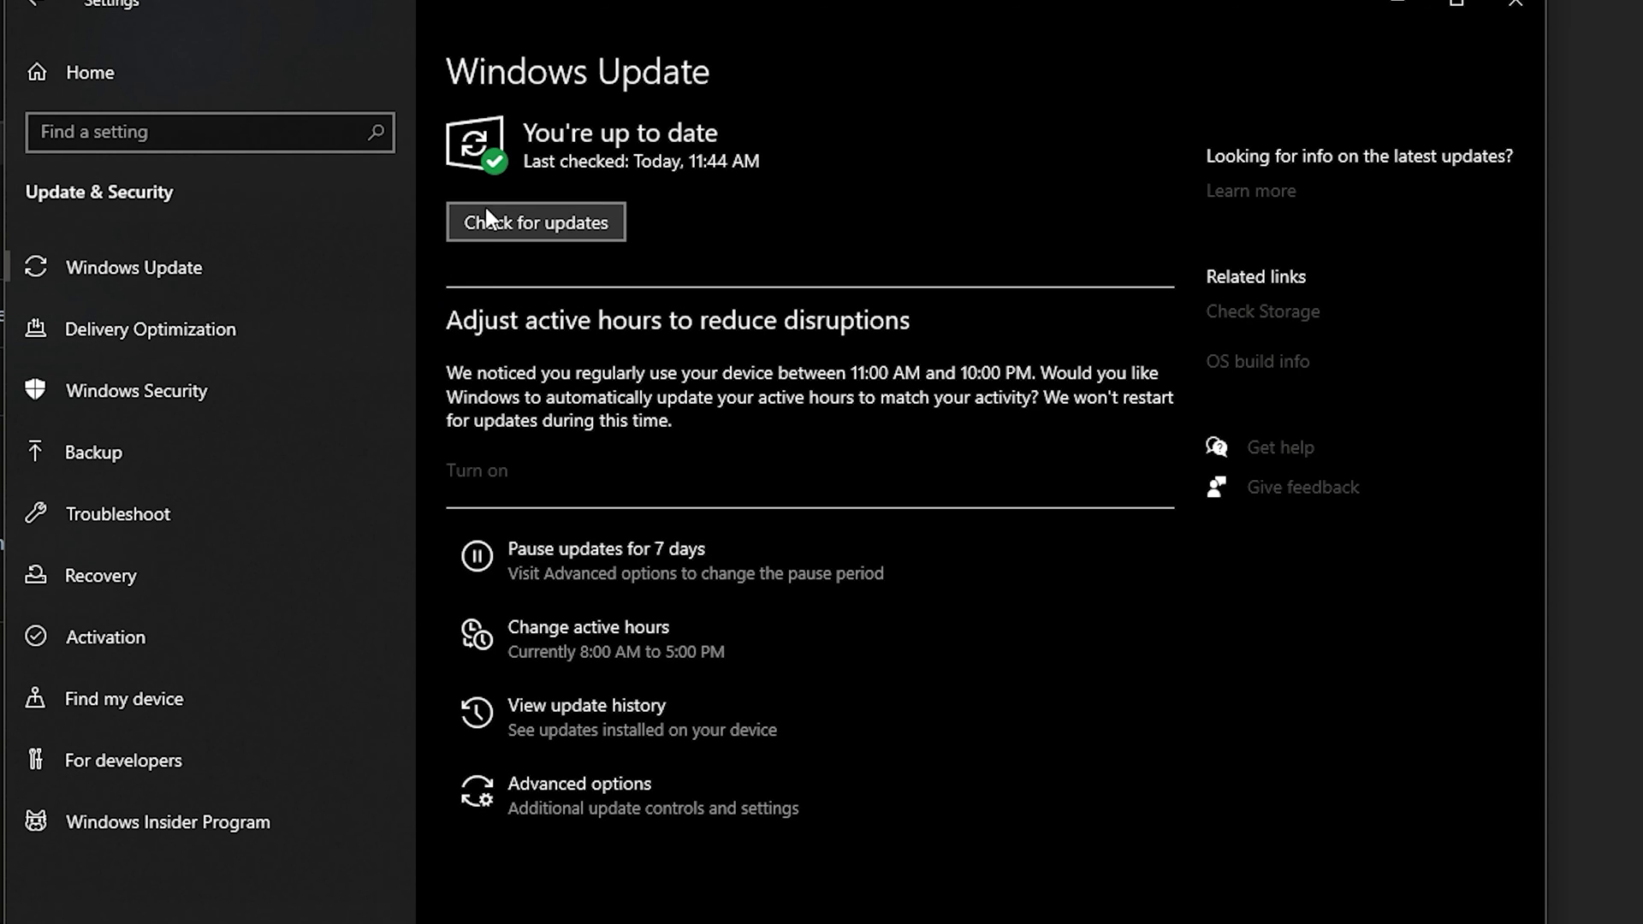